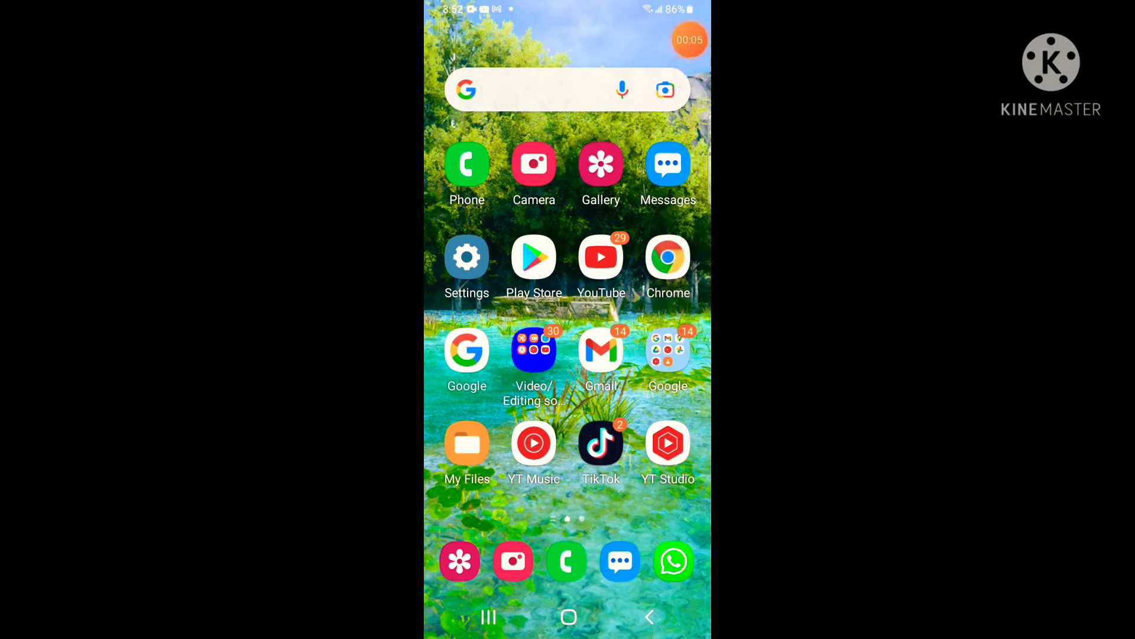
Swipe to the second Android home screen page and back to the first
mouse_move(639, 355)
left_mouse_down()
mouse_move(480, 355)
mouse_move(638, 356)
left_mouse_up()
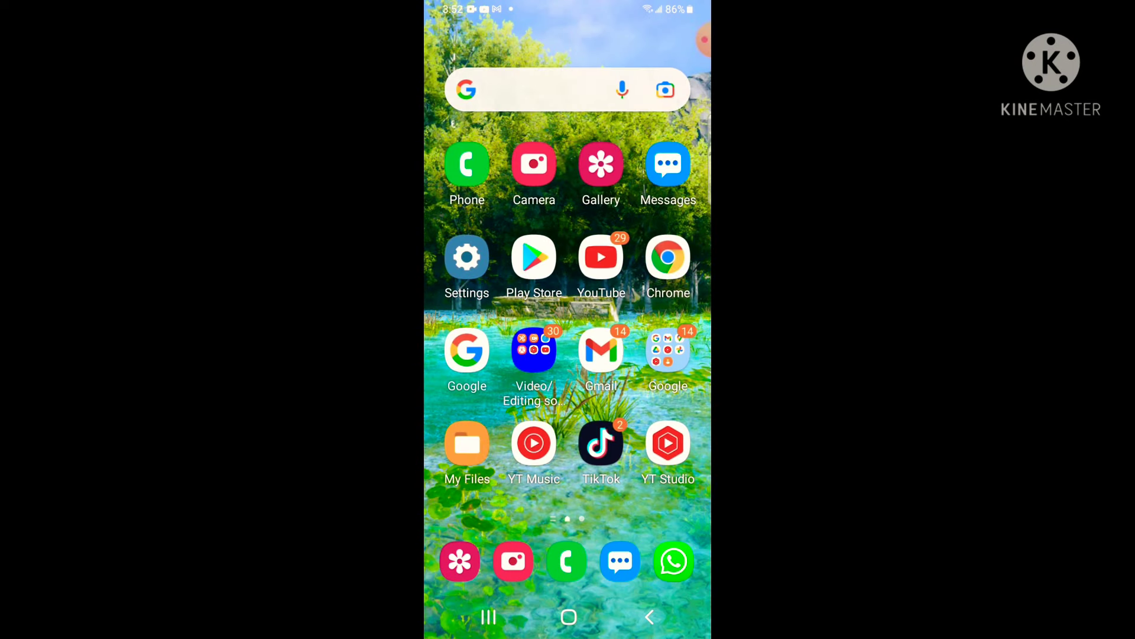
mouse_move(638, 354)
left_mouse_down()
mouse_move(479, 355)
mouse_move(640, 355)
left_mouse_up()
left_click_drag(638, 355, 479, 355)
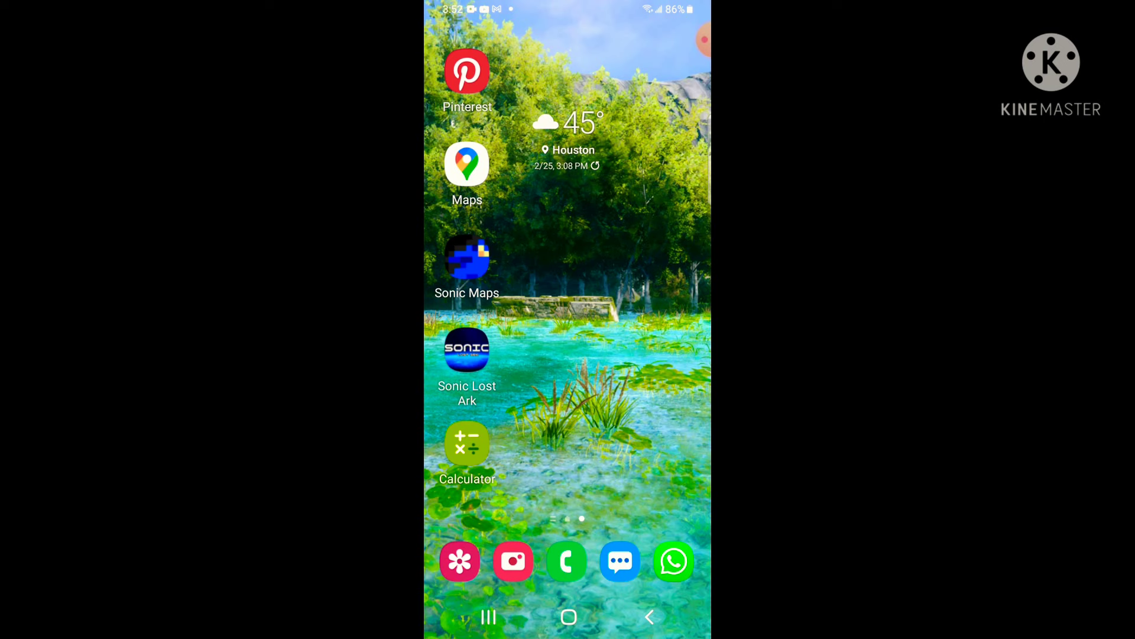
left_click_drag(479, 355, 639, 355)
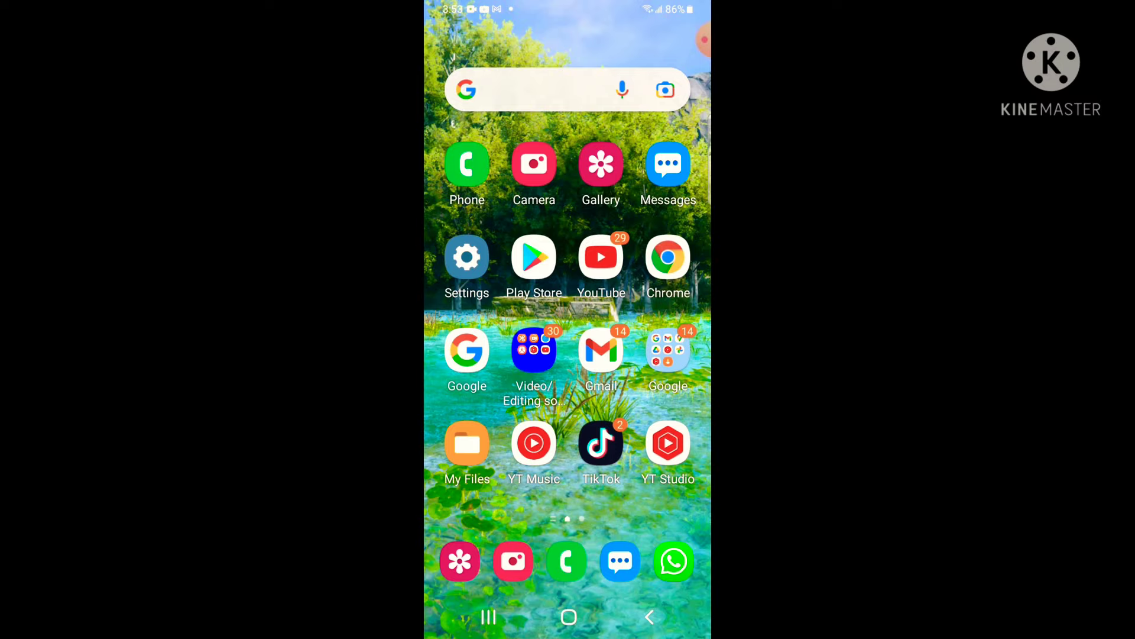
left_click(532, 351)
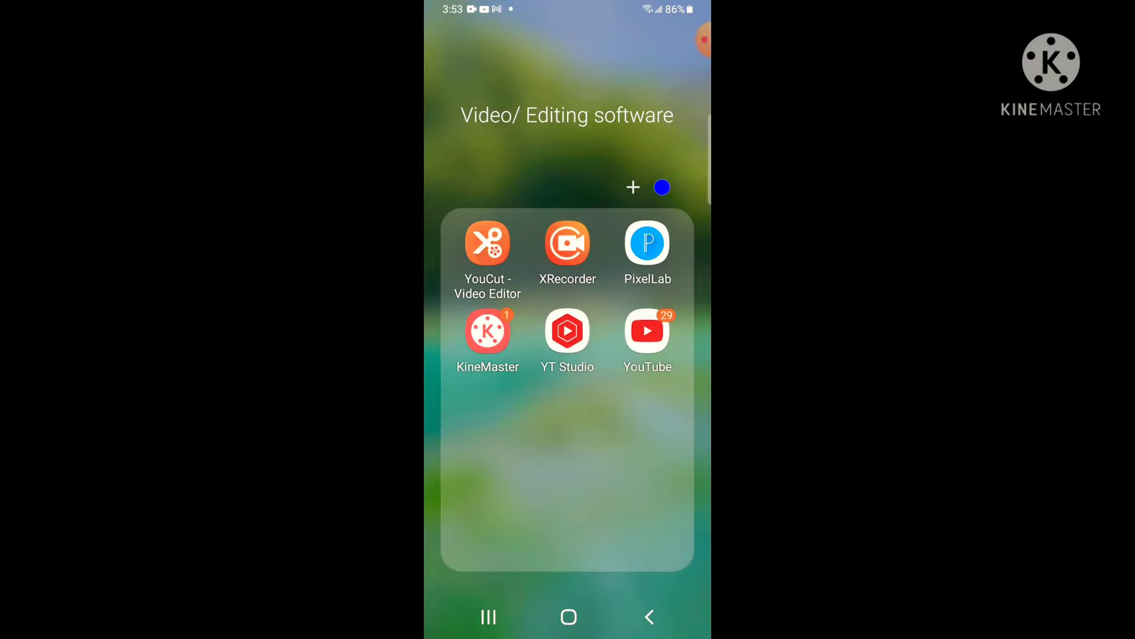
left_click(568, 617)
mouse_move(657, 354)
left_mouse_down()
mouse_move(479, 355)
mouse_move(657, 355)
left_mouse_up()
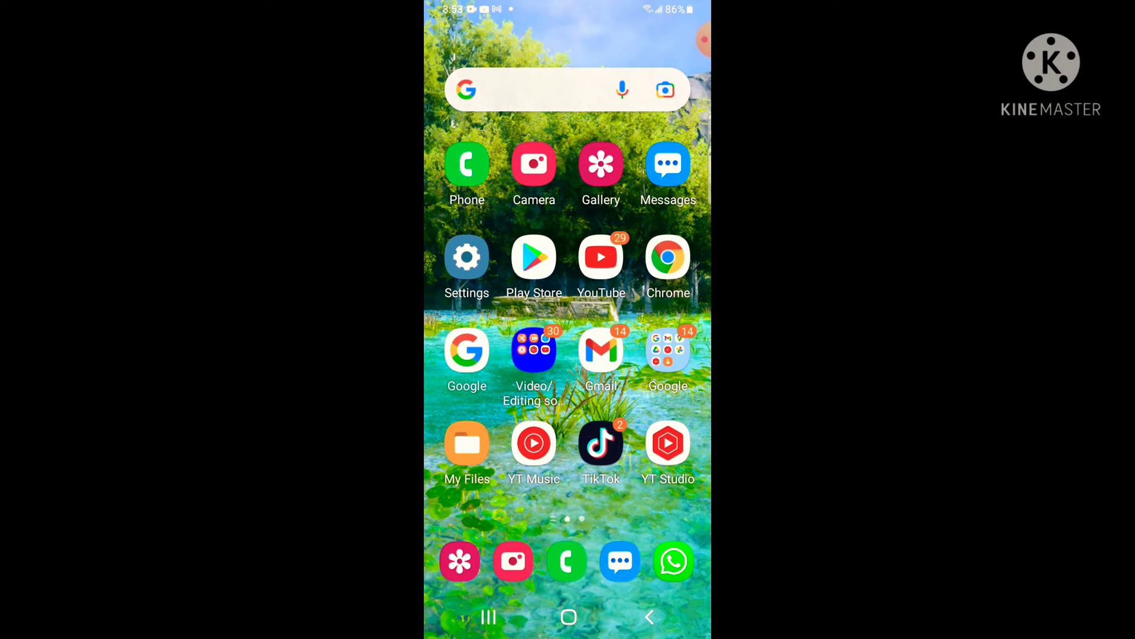
left_click_drag(567, 10, 569, 355)
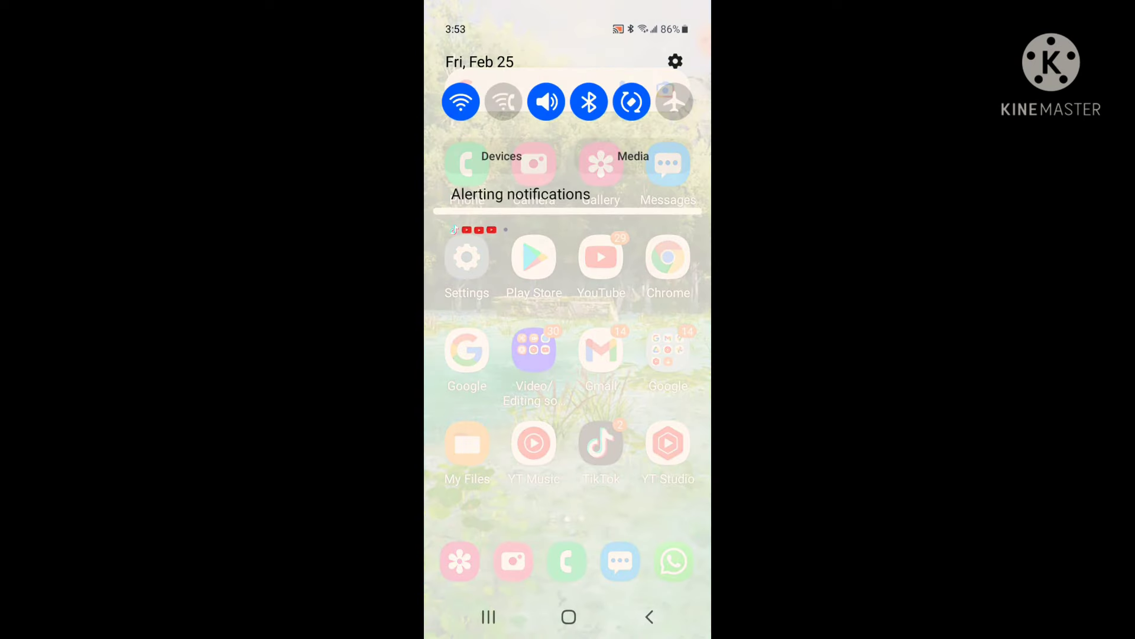
left_click_drag(568, 400, 568, 89)
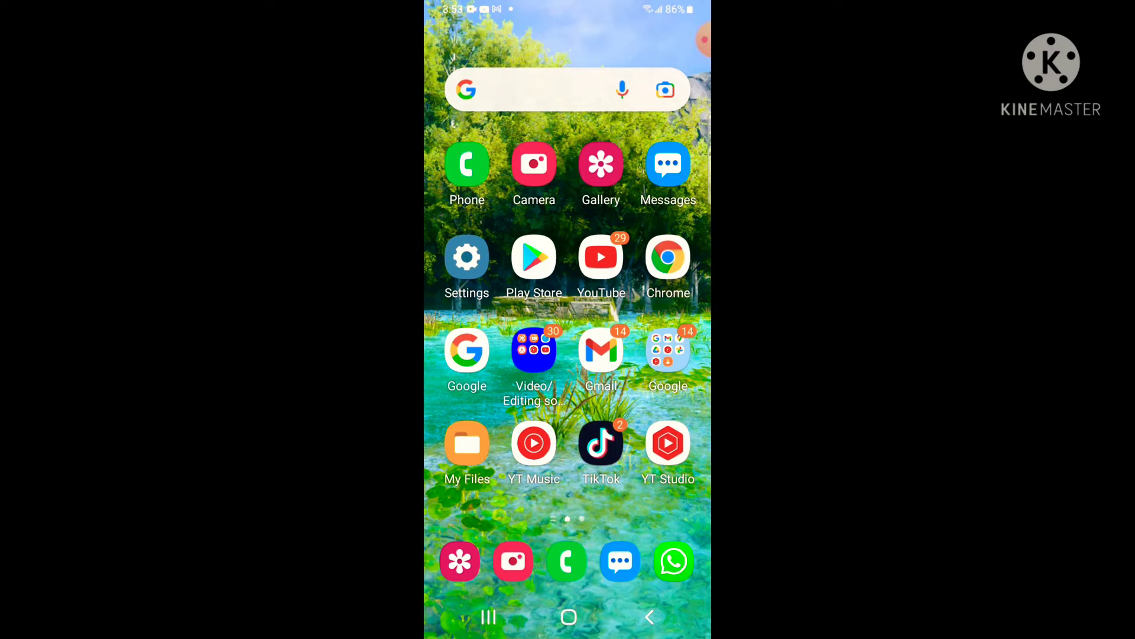
left_click(534, 351)
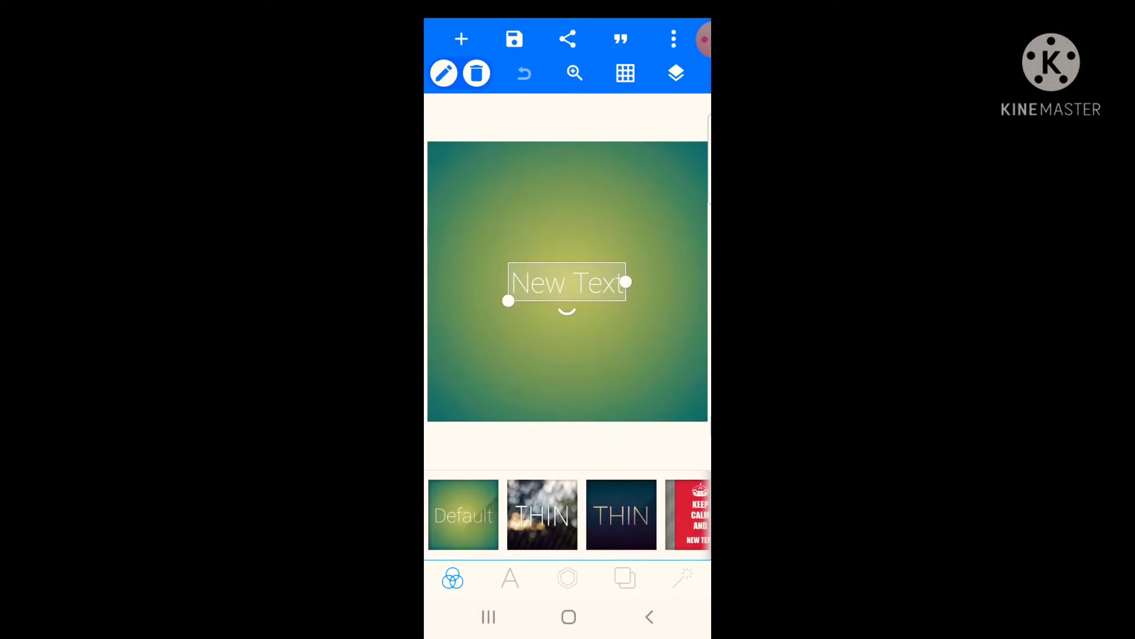
Move the text up and change it to 'Sonic Revitalized gaming'
left_click(510, 578)
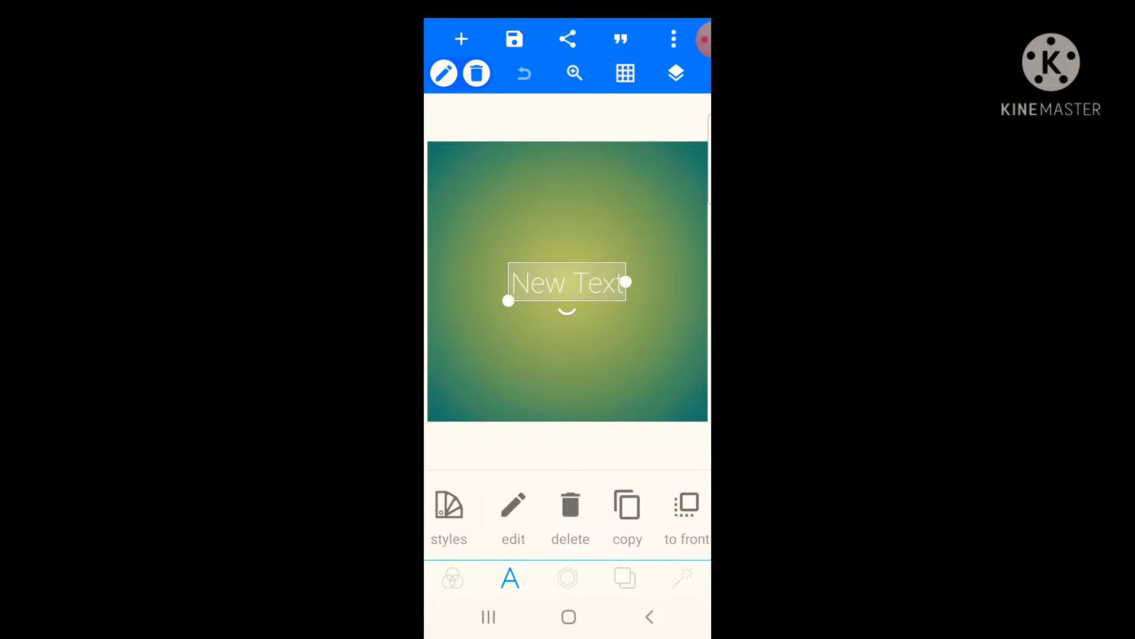
mouse_move(567, 282)
left_mouse_down()
mouse_move(616, 218)
mouse_move(563, 314)
mouse_move(566, 226)
left_mouse_up()
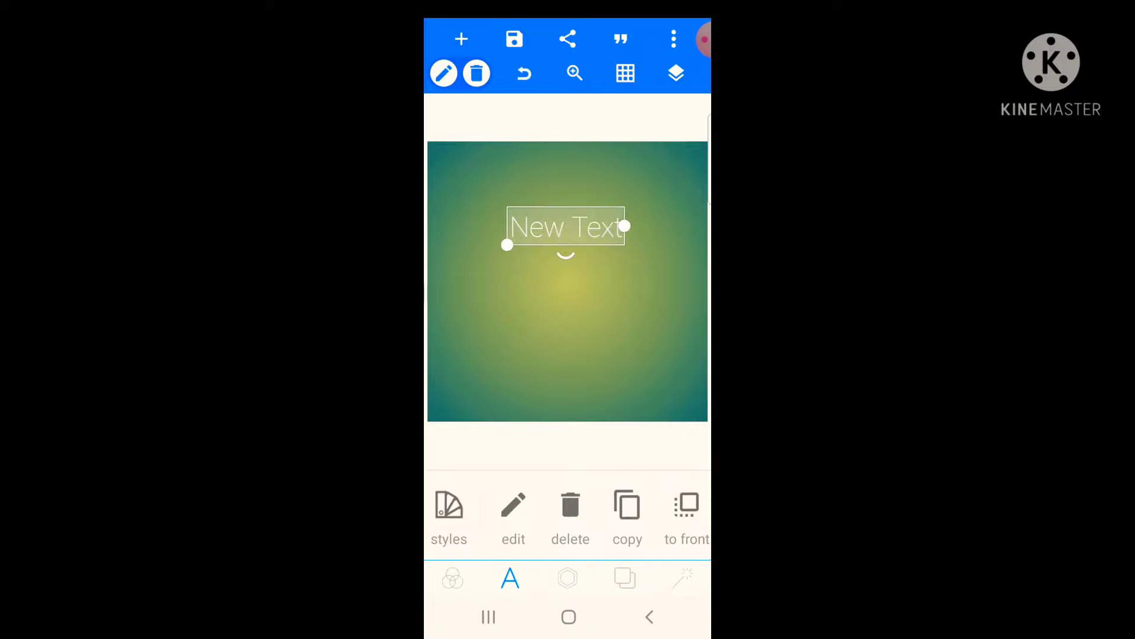
left_click(514, 506)
left_click(498, 55)
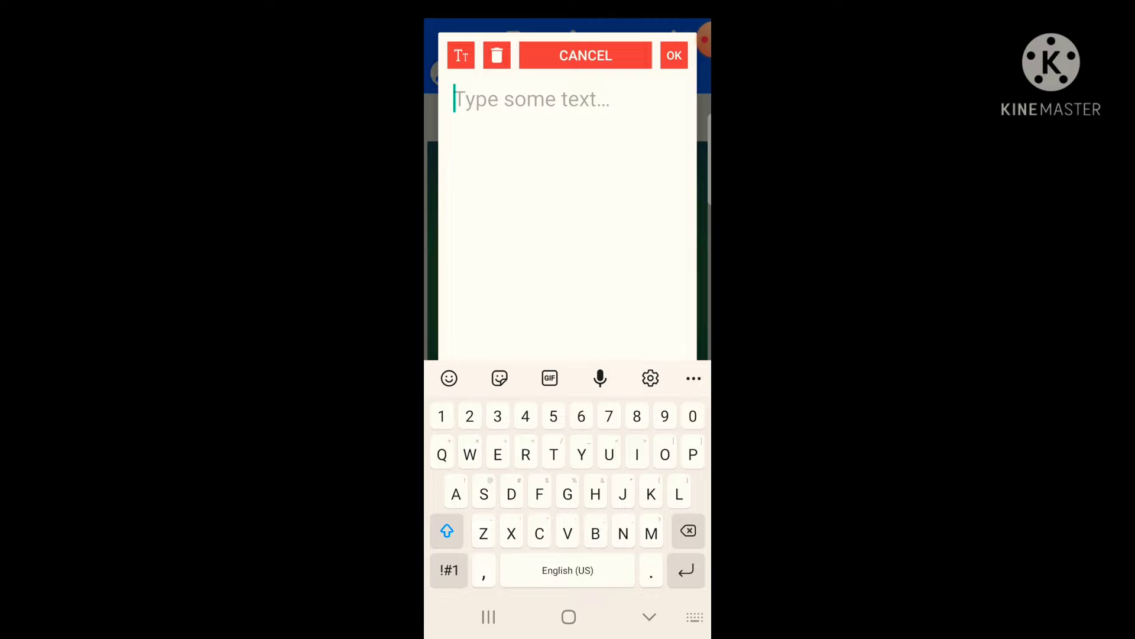
type("Son")
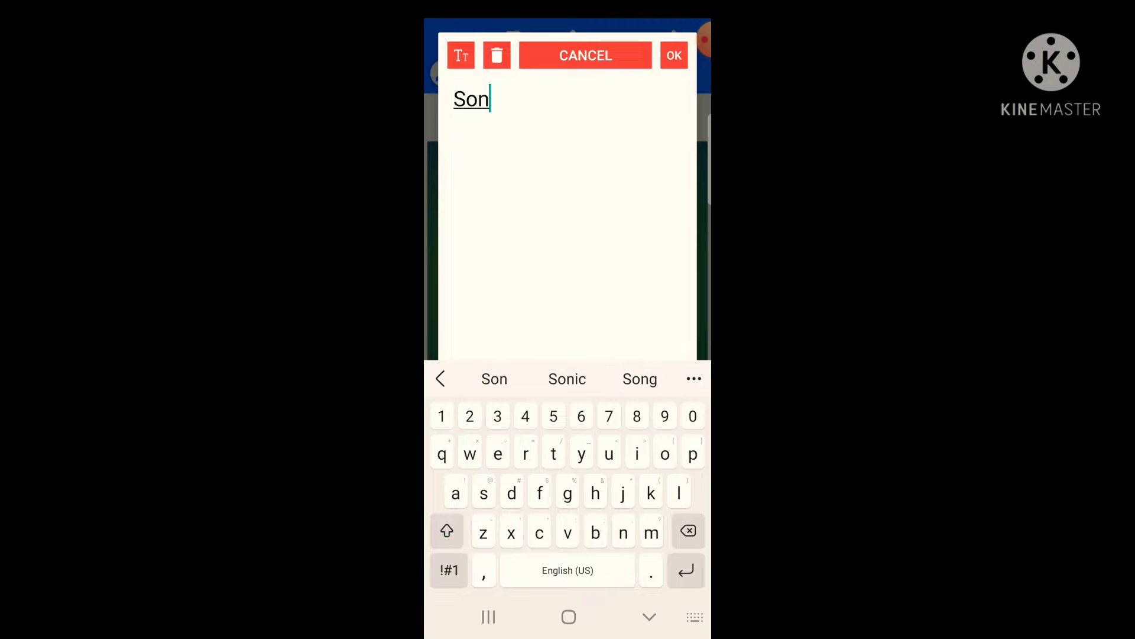
type("ic Revitalized")
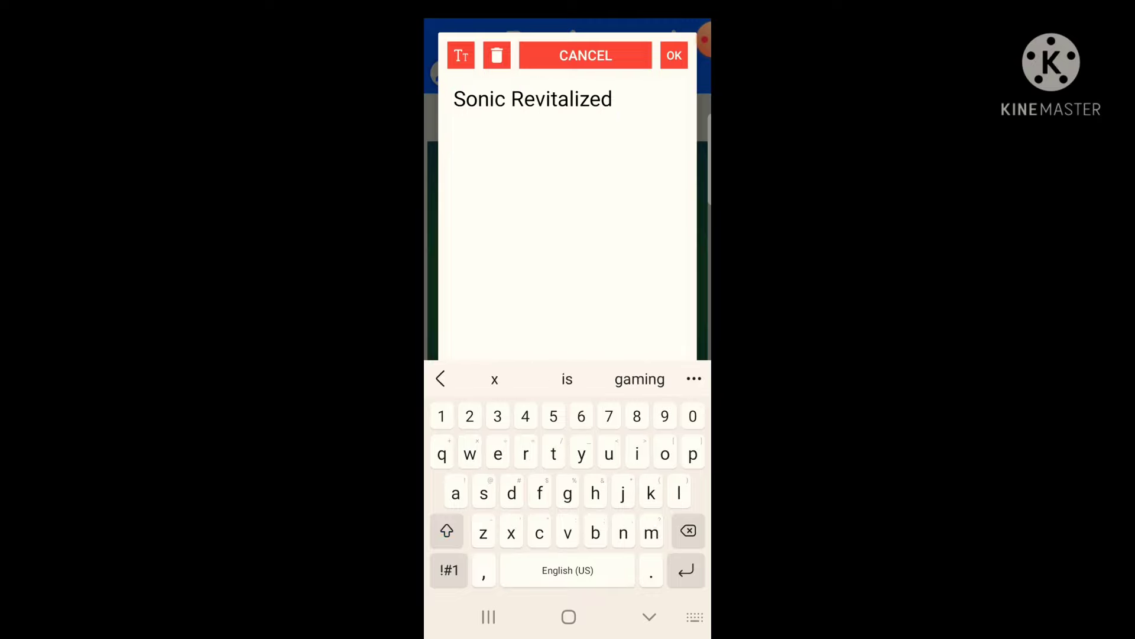
left_click(640, 379)
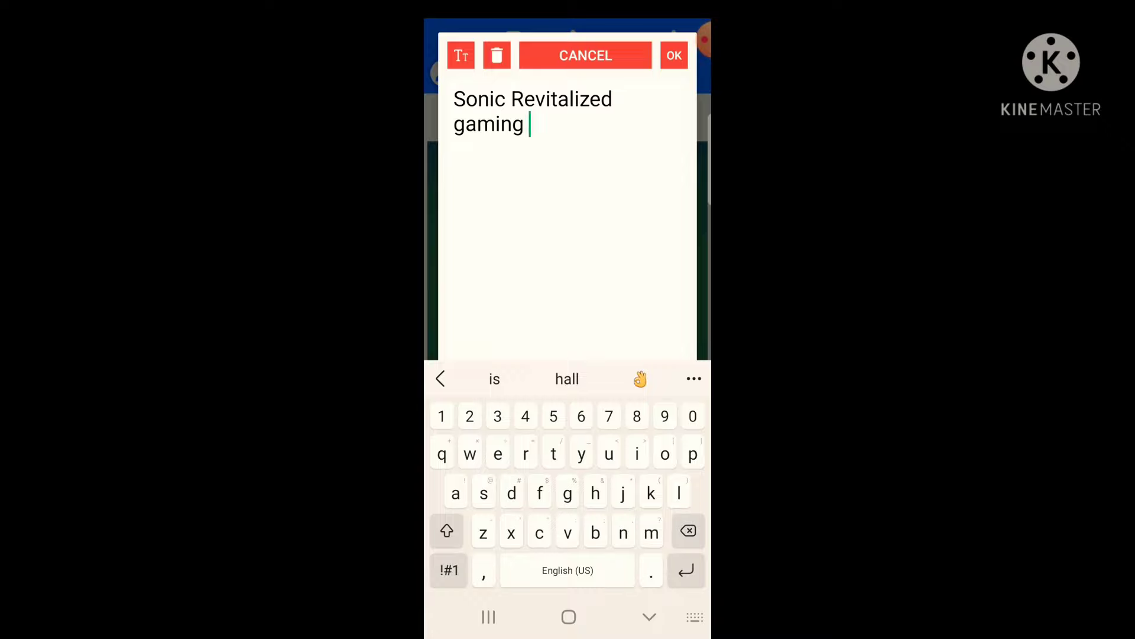
left_click(675, 55)
Enlarge the 'Sonic Revitalized gaming' text and move it toward the top-right
mouse_move(606, 263)
left_mouse_down()
mouse_move(560, 241)
mouse_move(556, 210)
mouse_move(594, 183)
mouse_move(567, 267)
mouse_move(567, 216)
left_mouse_up()
left_click_drag(467, 269, 438, 286)
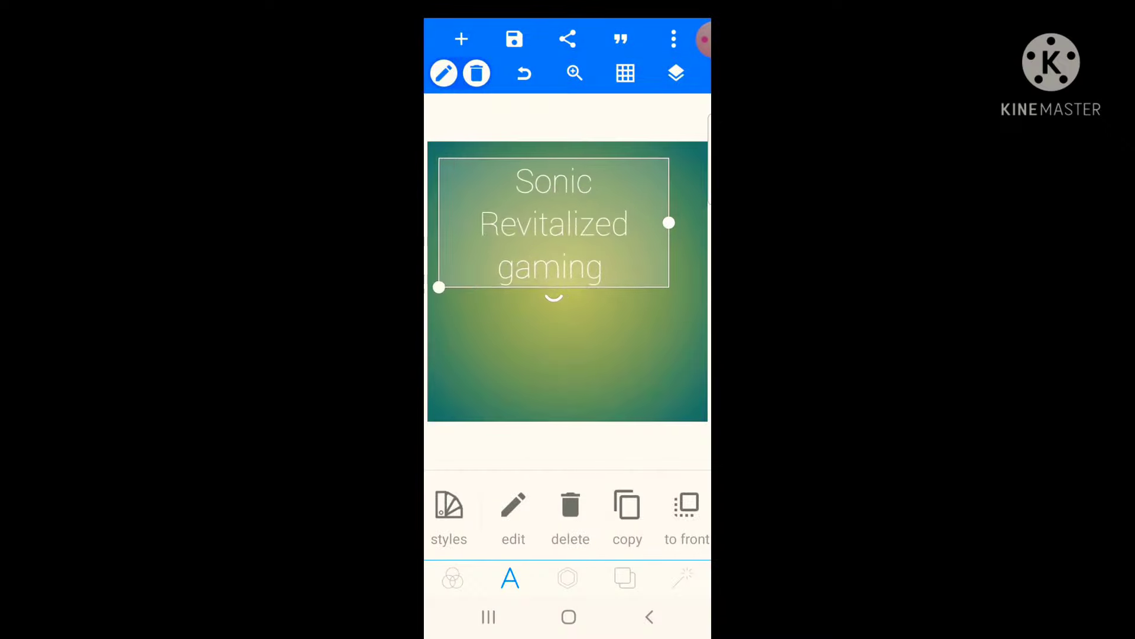
left_click_drag(553, 223, 603, 198)
Apply the dark striped THIN preset style
left_click(449, 508)
left_click(451, 433)
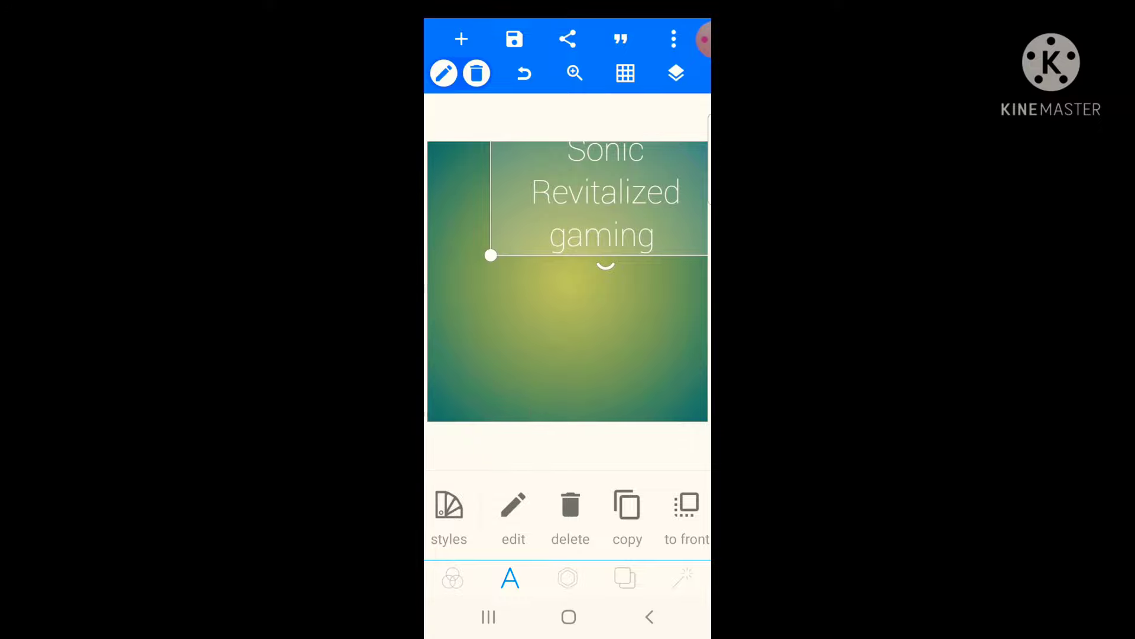
left_click(621, 515)
Preview the SHINY, INNER, blank and Default styles, reapply THIN, and shift NEW TEXT left
left_click(661, 370)
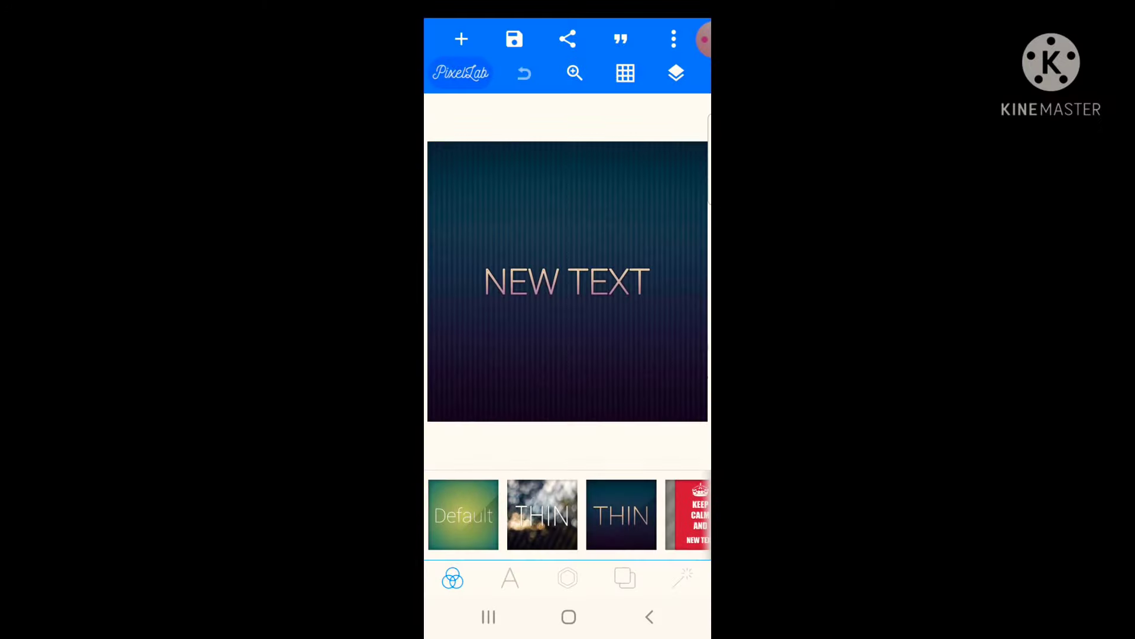
scroll(568, 514, "right", 10)
scroll(568, 515, "left", 5)
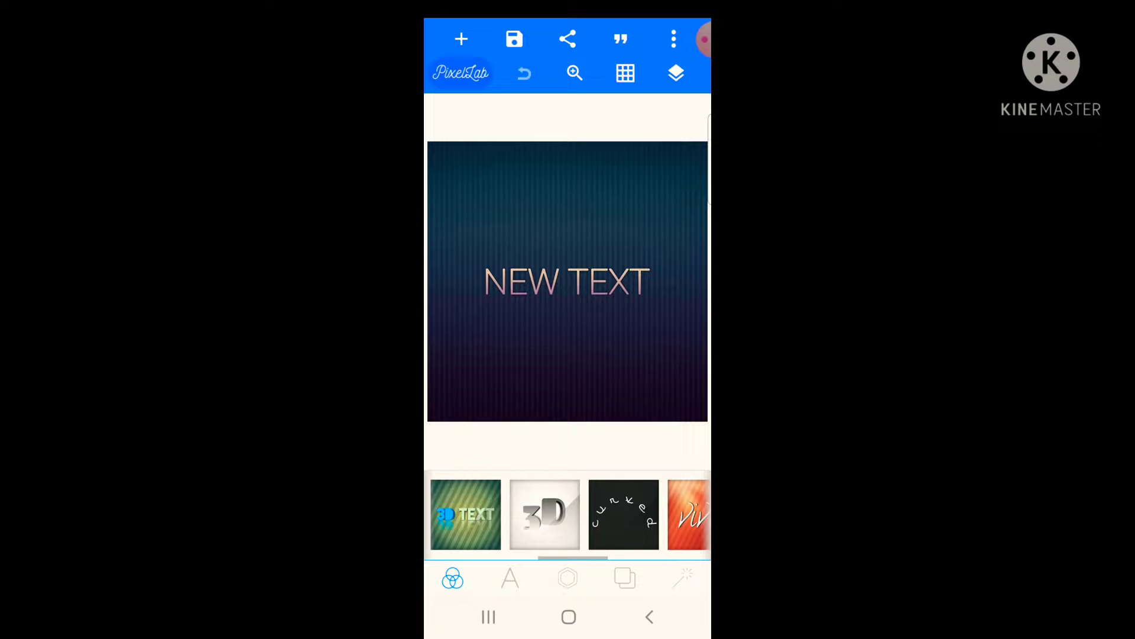
scroll(567, 515, "left", 5)
scroll(568, 514, "left", 3)
scroll(568, 515, "right", 5)
scroll(567, 514, "right", 5)
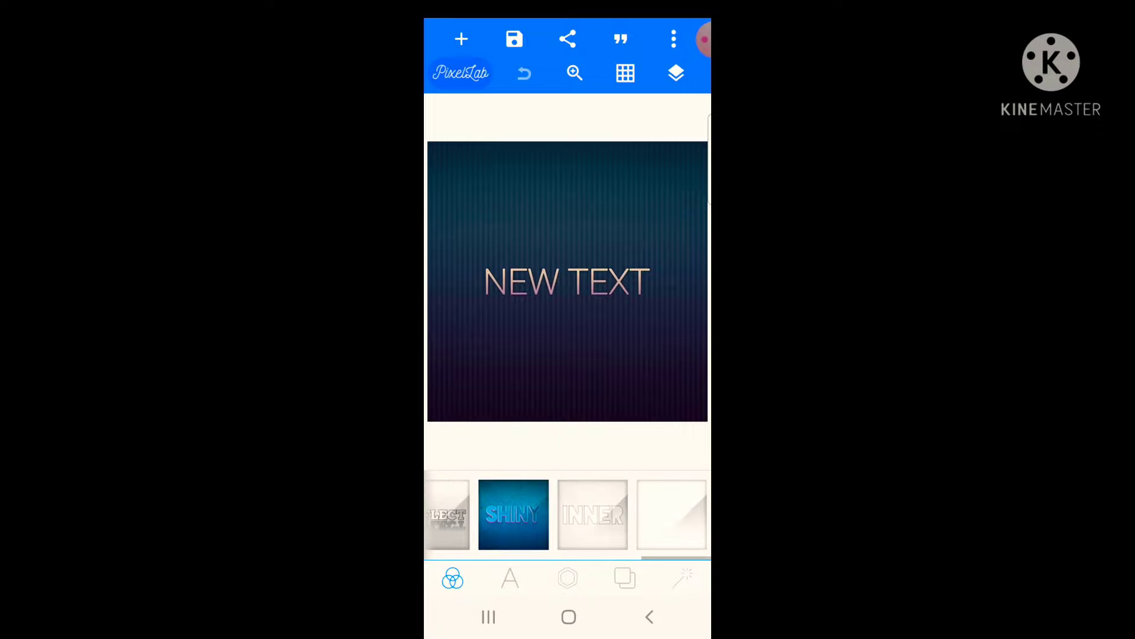
left_click(514, 515)
left_click(593, 515)
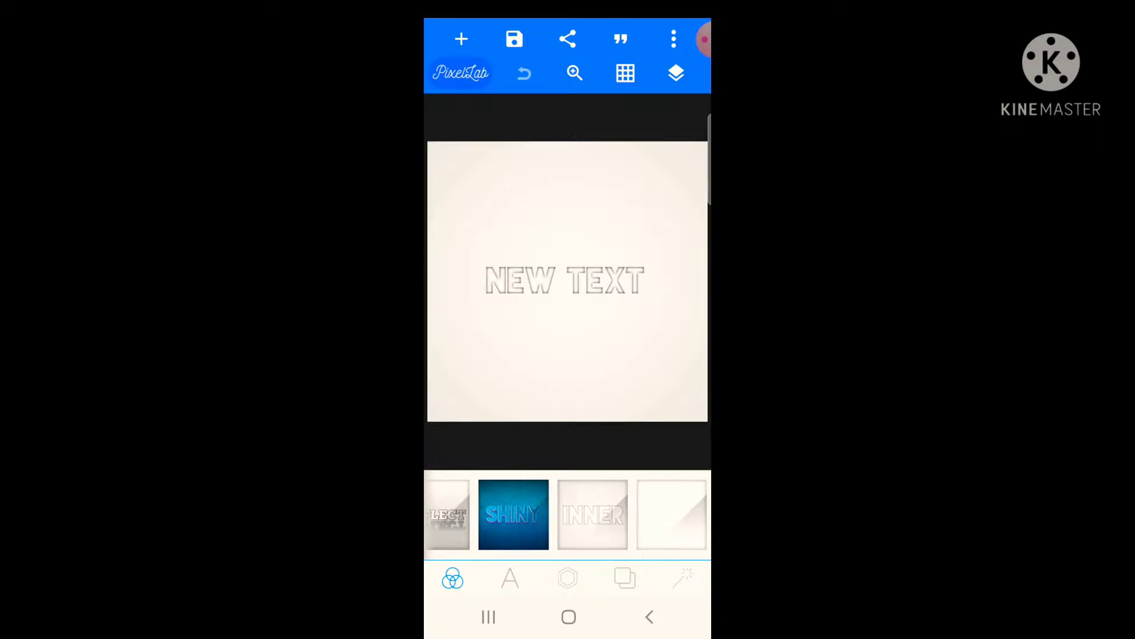
left_click(672, 514)
scroll(568, 515, "left", 5)
scroll(569, 515, "right", 5)
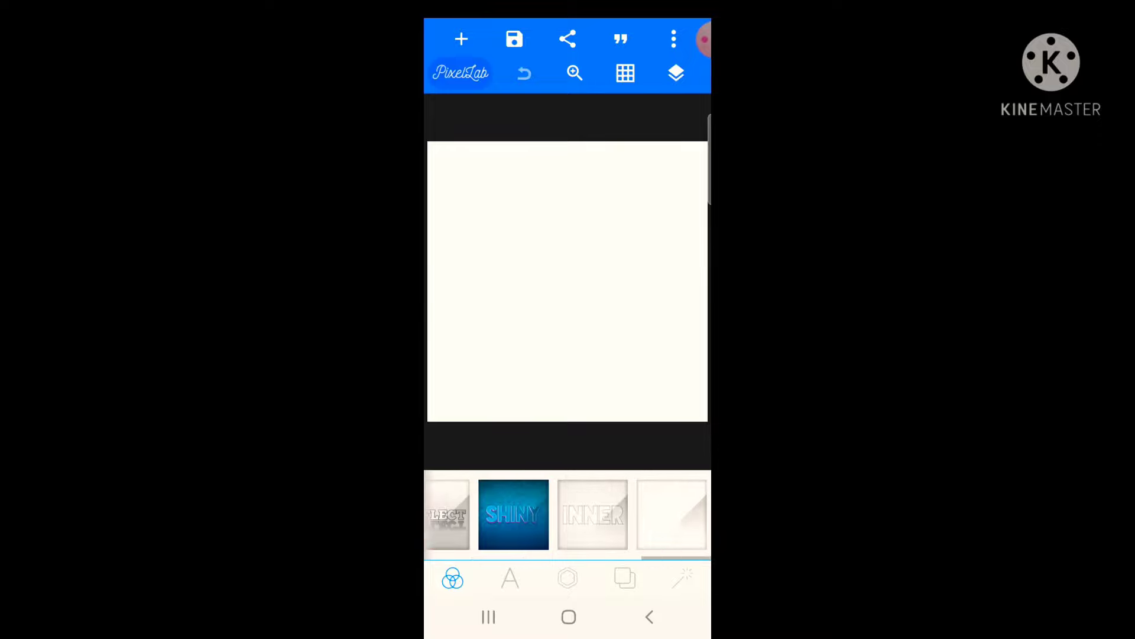
scroll(568, 514, "left", 5)
scroll(568, 515, "right", 3)
scroll(568, 515, "left", 5)
scroll(567, 515, "left", 5)
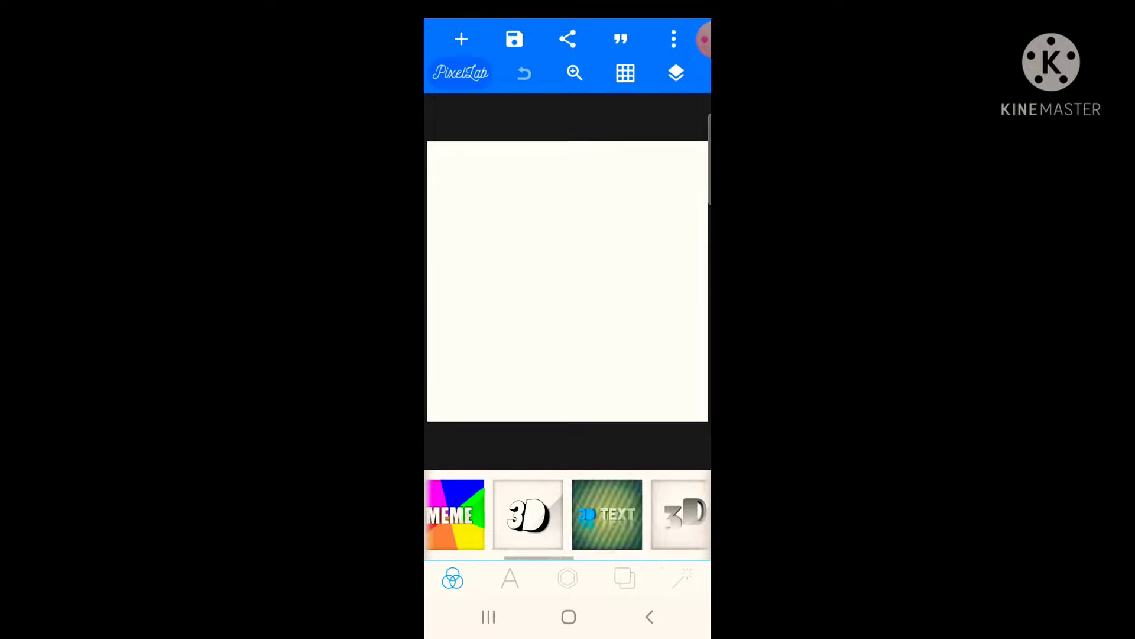
scroll(567, 515, "right", 5)
scroll(569, 515, "left", 1)
left_click(464, 515)
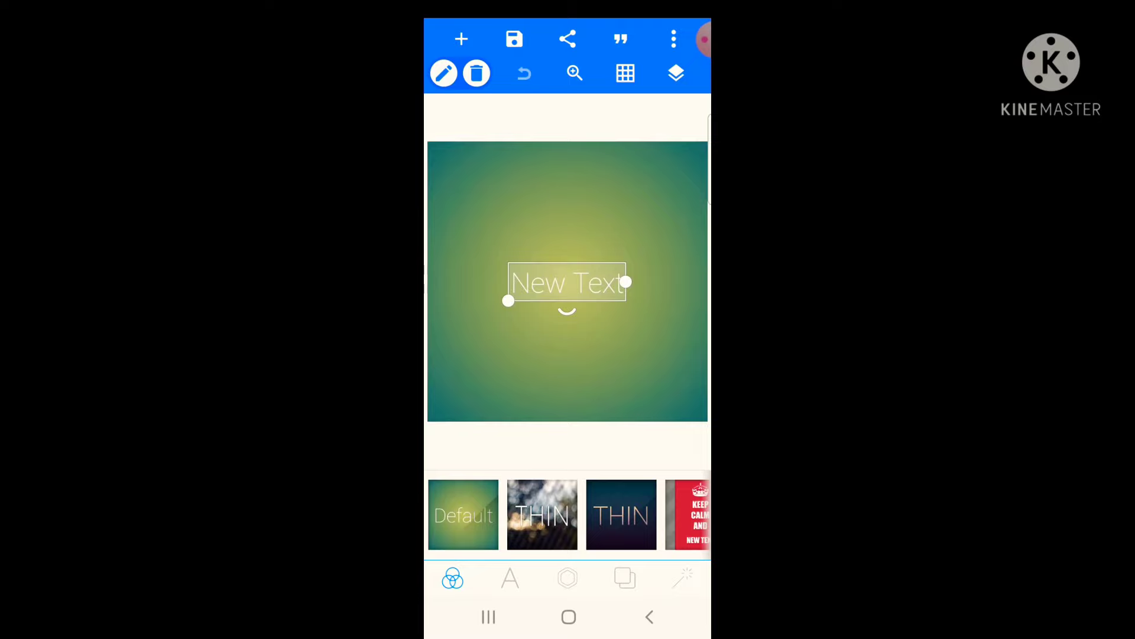
left_click(621, 515)
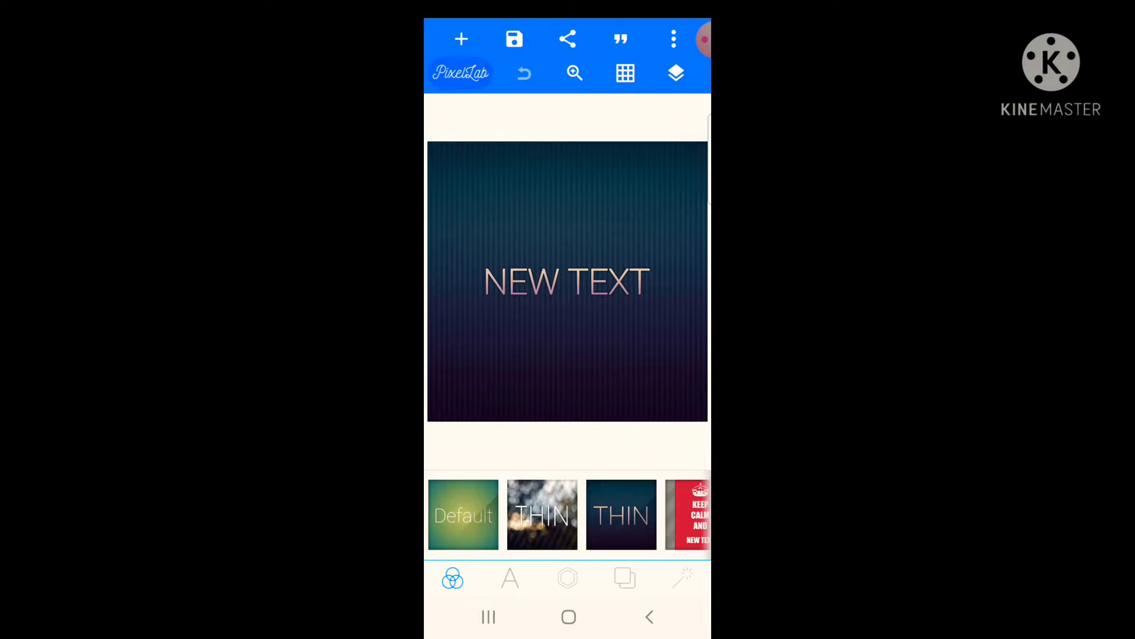
left_click_drag(568, 281, 515, 286)
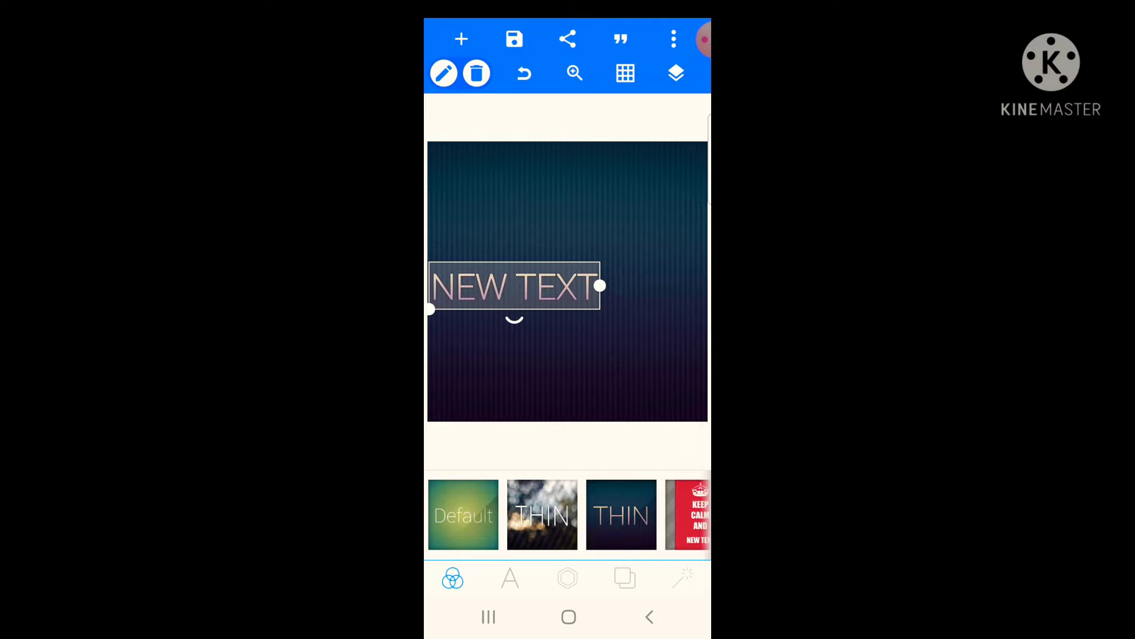
Preview orange-red gradient, blue rays and water-drop backgrounds, nudge NEW TEXT, then discard them
left_click(624, 578)
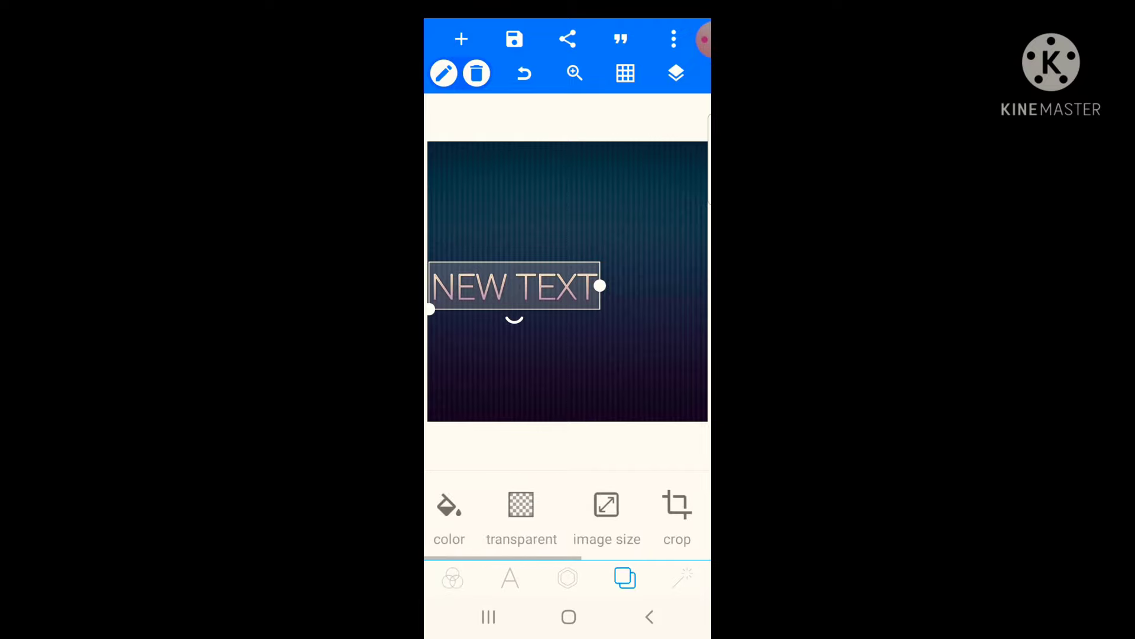
scroll(567, 514, "right", 3)
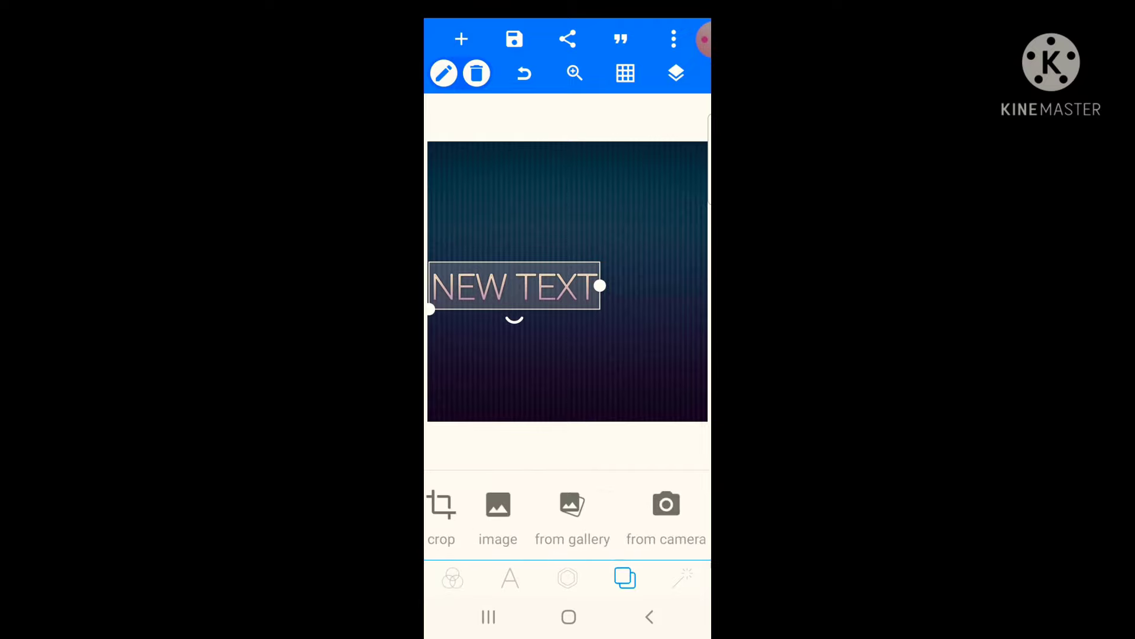
left_click(498, 510)
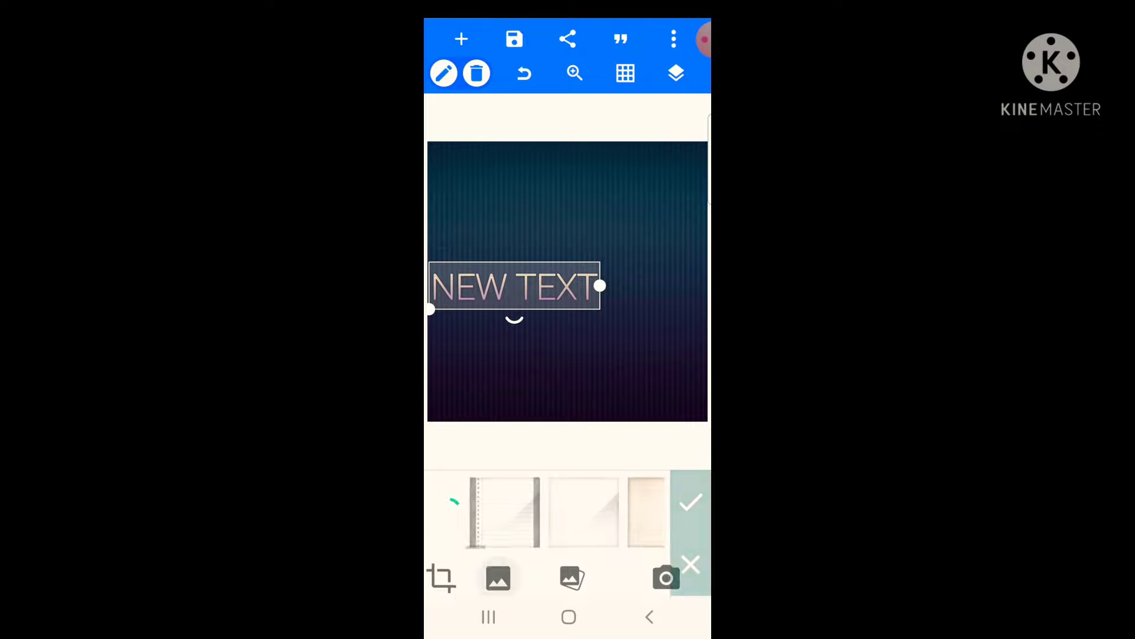
scroll(567, 512, "right", 3)
scroll(547, 512, "left", 2)
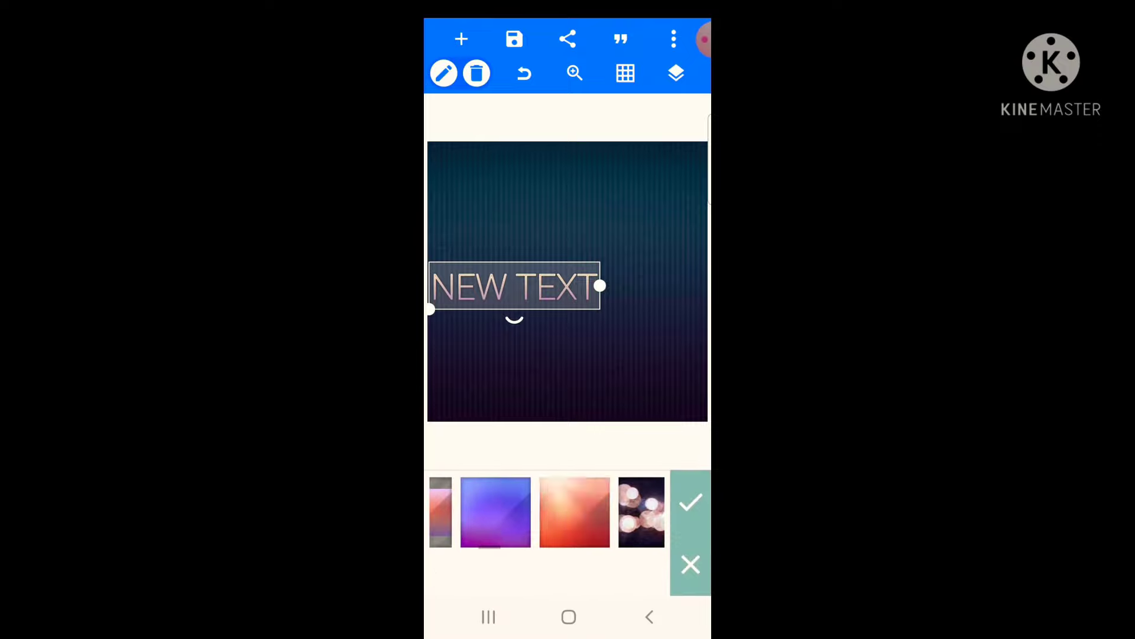
left_click(575, 512)
scroll(547, 512, "right", 2)
scroll(547, 512, "right", 3)
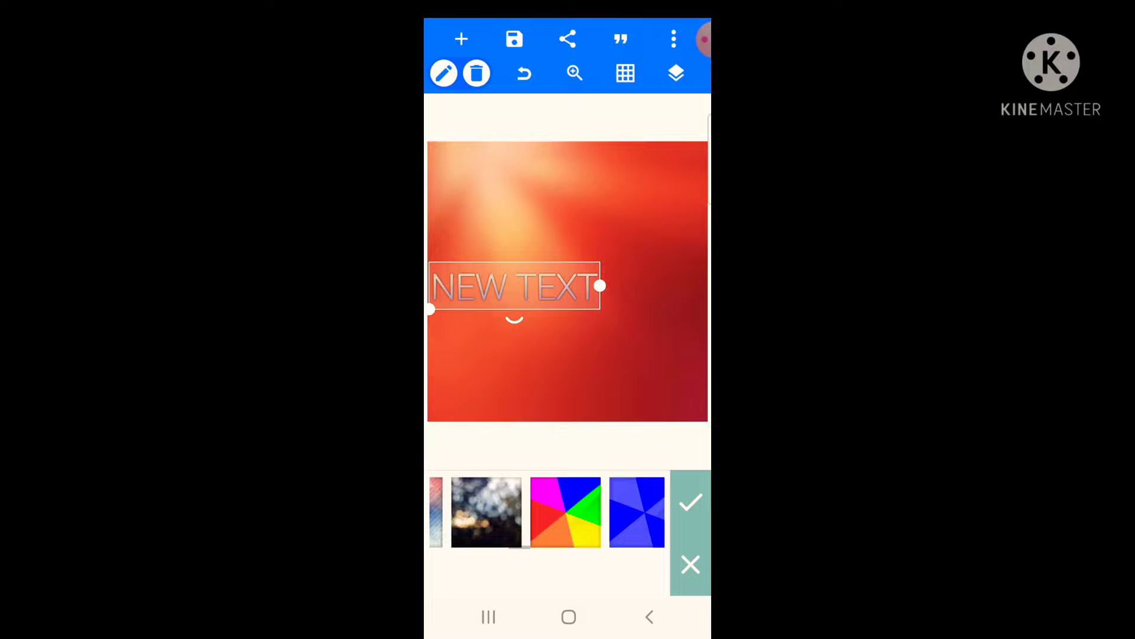
scroll(547, 512, "right", 3)
scroll(547, 512, "right", 3)
scroll(547, 512, "left", 2)
scroll(547, 512, "left", 1)
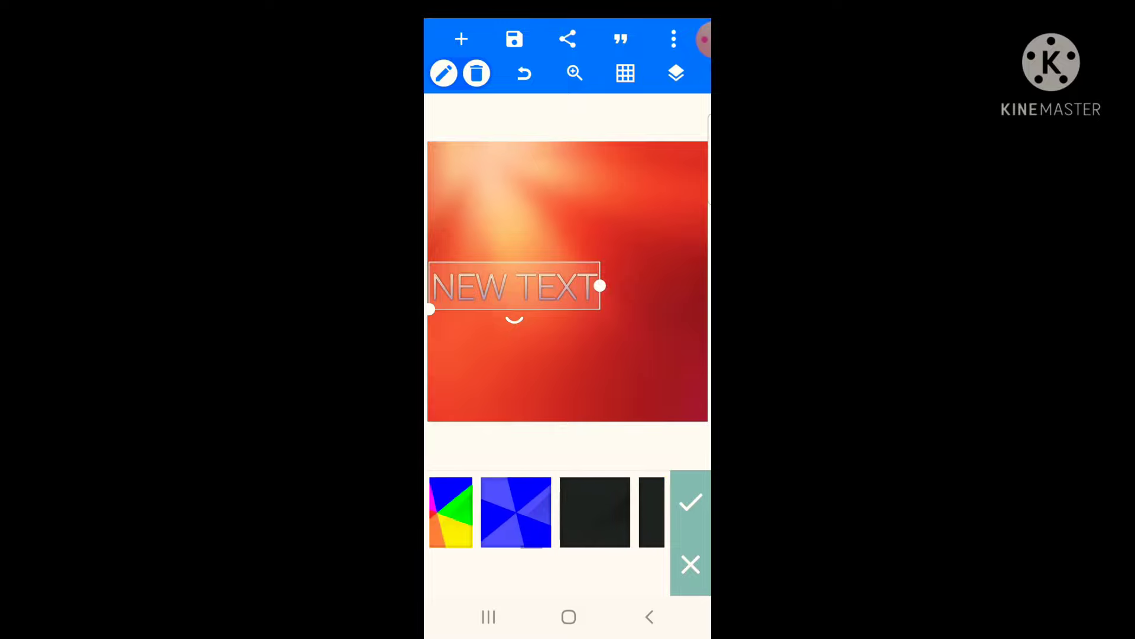
left_click(517, 511)
scroll(547, 512, "right", 2)
scroll(547, 511, "right", 3)
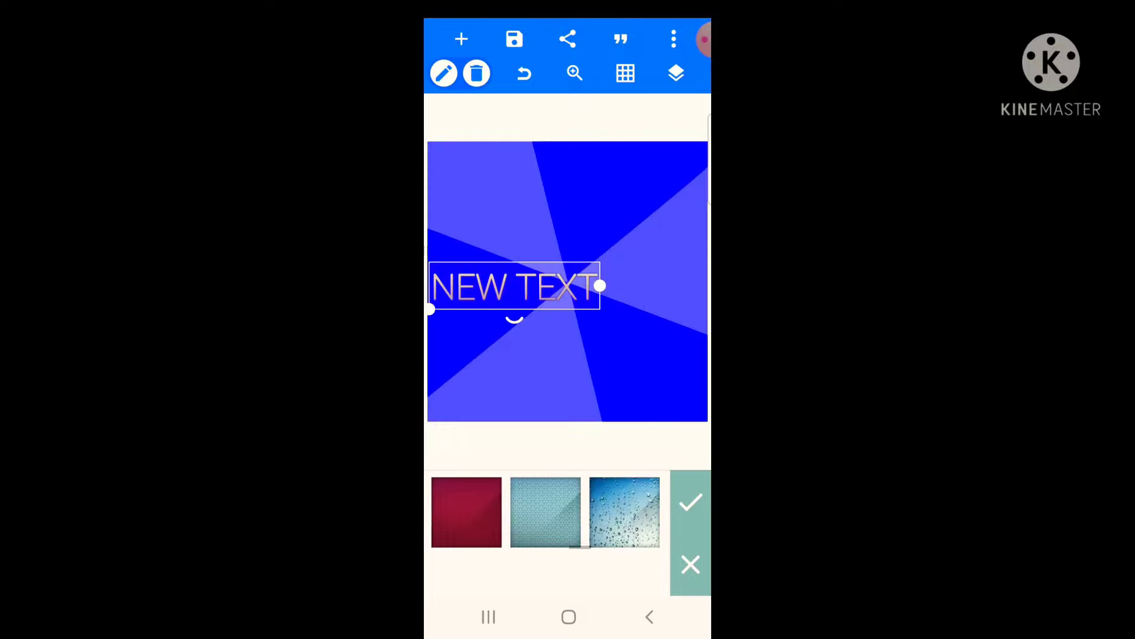
scroll(547, 512, "right", 1)
left_click(602, 512)
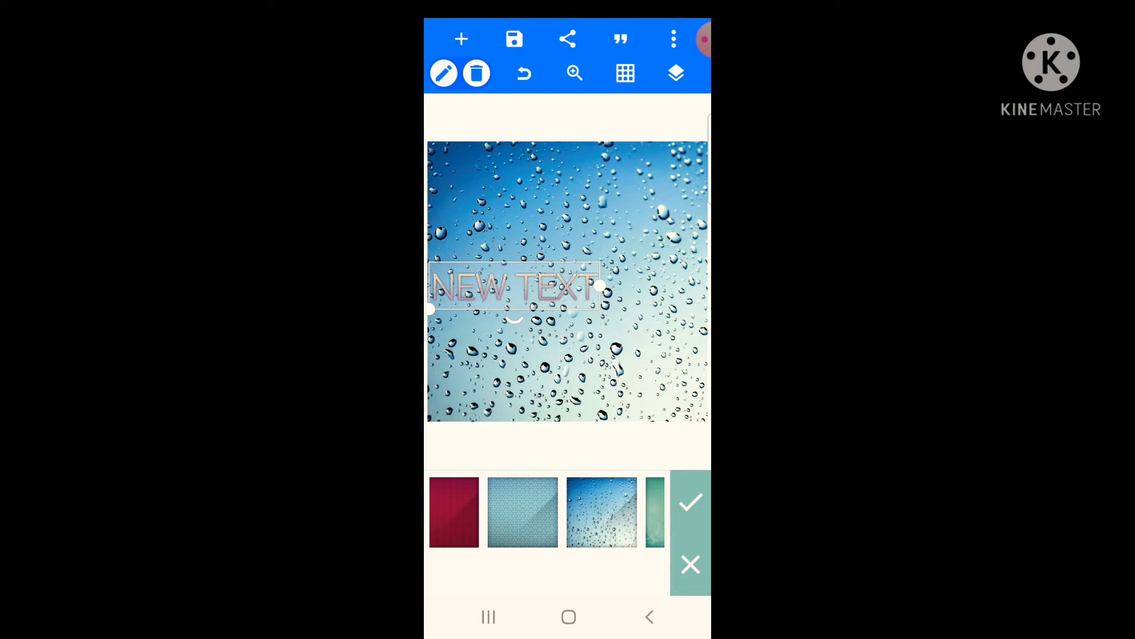
mouse_move(515, 287)
left_mouse_down()
mouse_move(568, 343)
mouse_move(503, 296)
left_mouse_up()
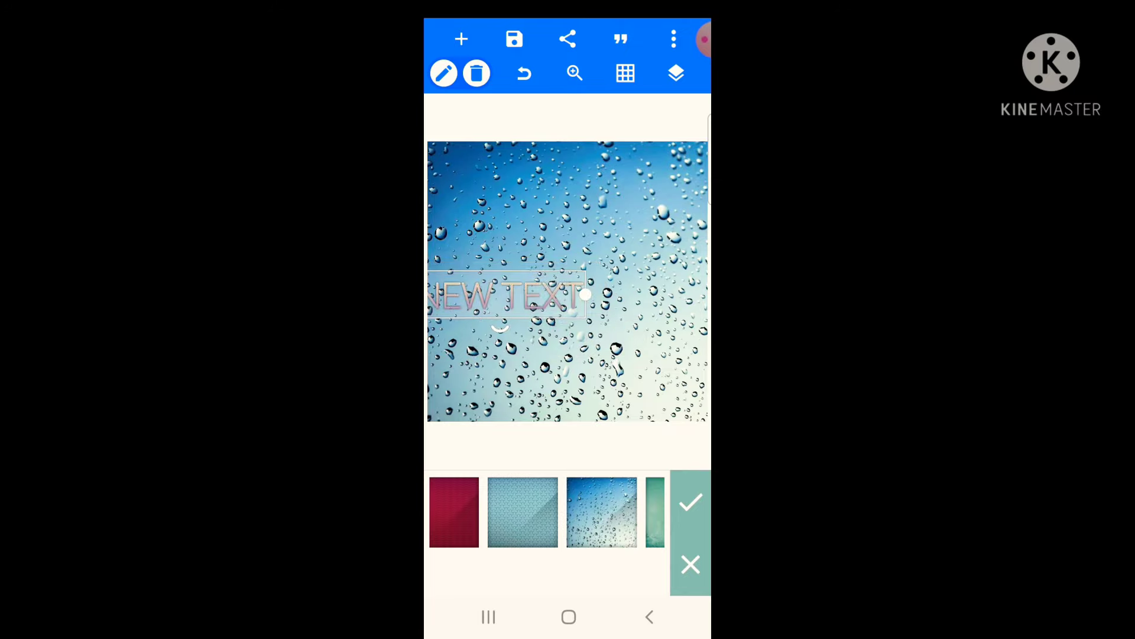
left_click(690, 565)
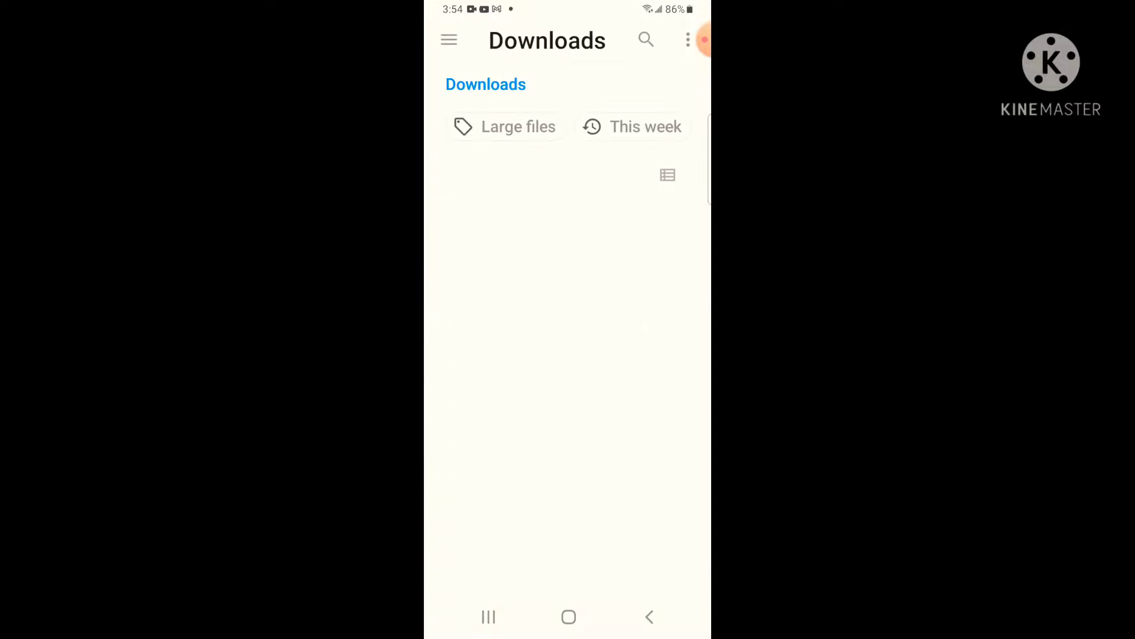
scroll(591, 209, "down", 3)
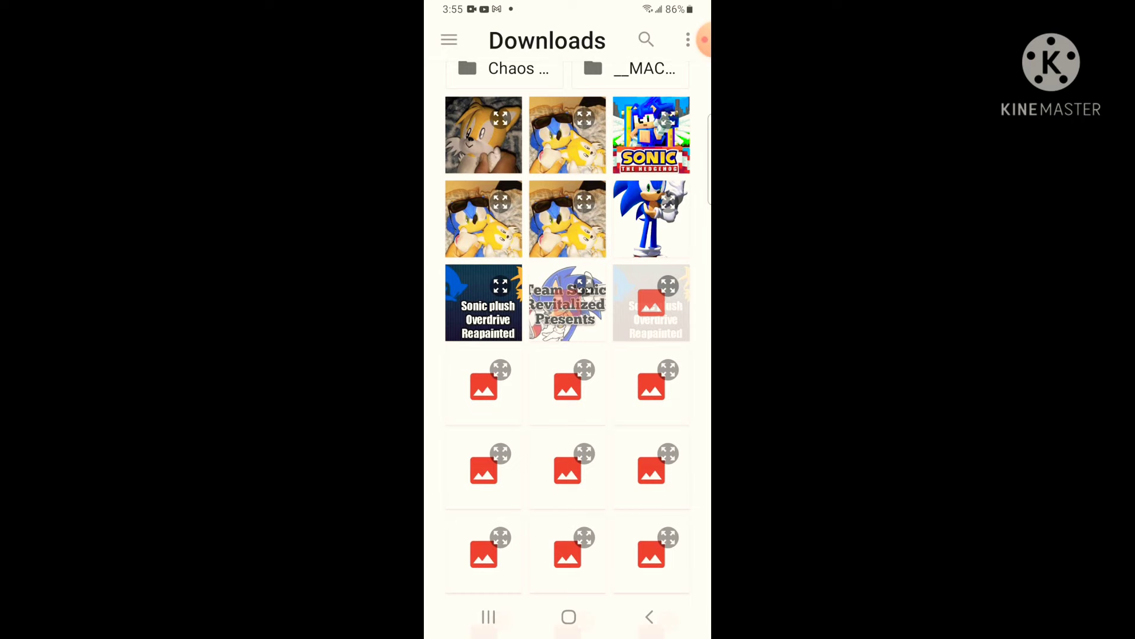
scroll(568, 355, "down", 5)
scroll(568, 356, "up", 5)
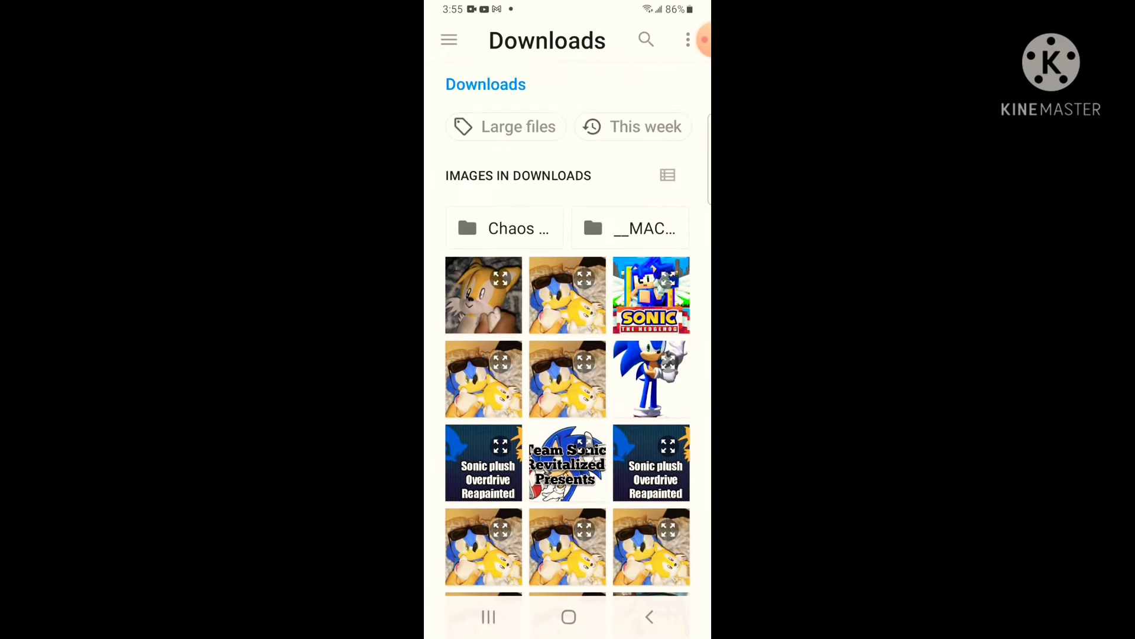
Browse storage locations and pick the Team Sonic Revitalized presents jpg from device storage
left_click(449, 39)
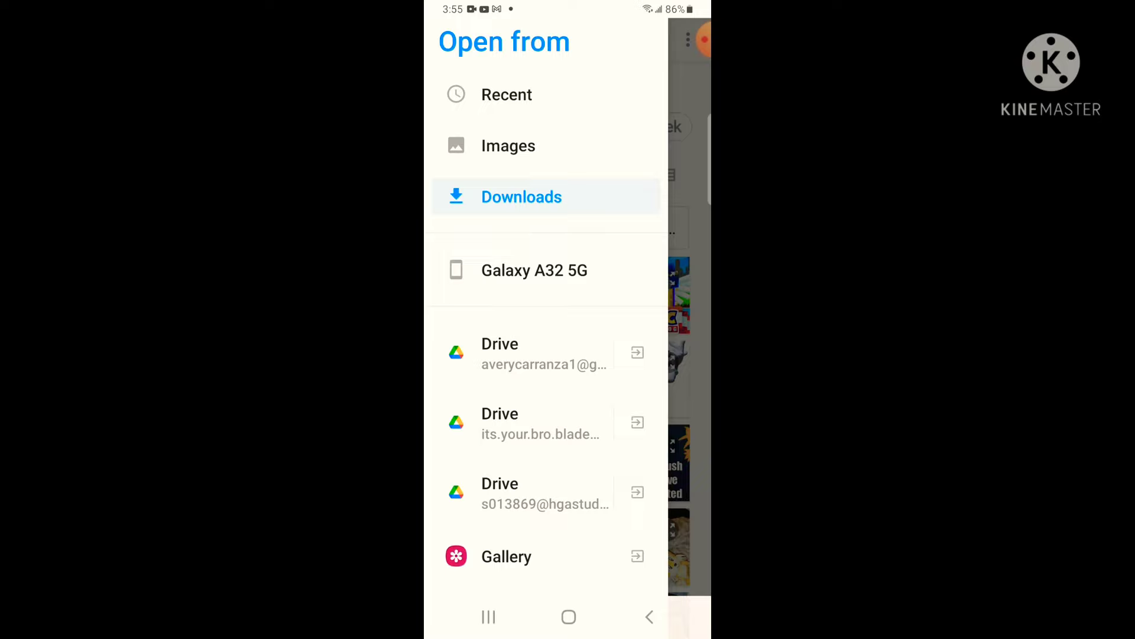
scroll(545, 355, "down", 3)
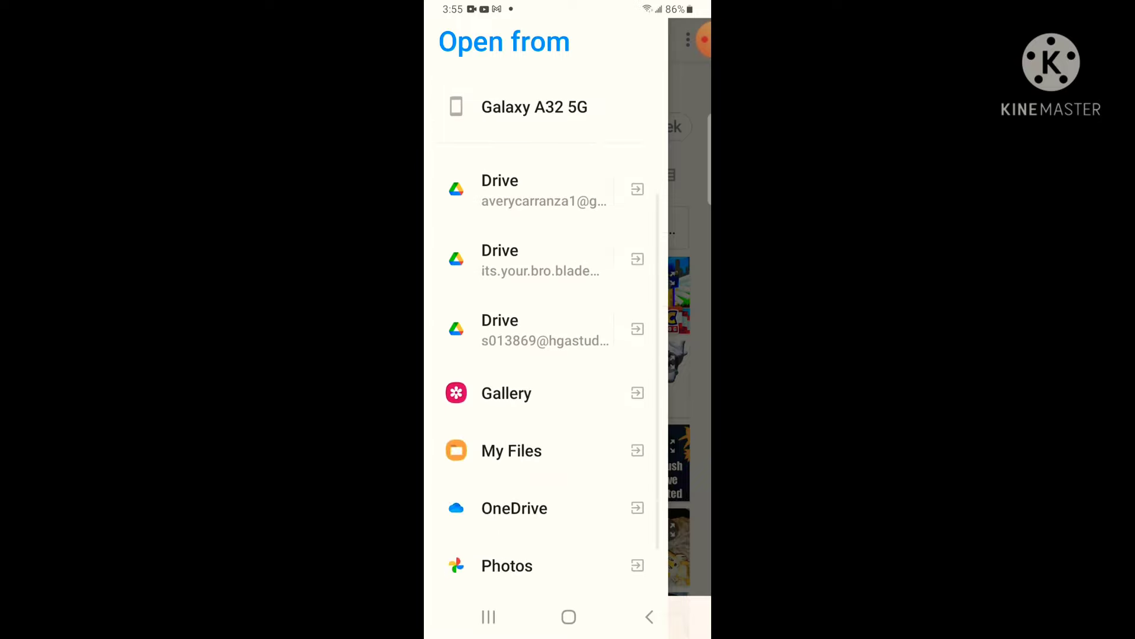
left_click(523, 260)
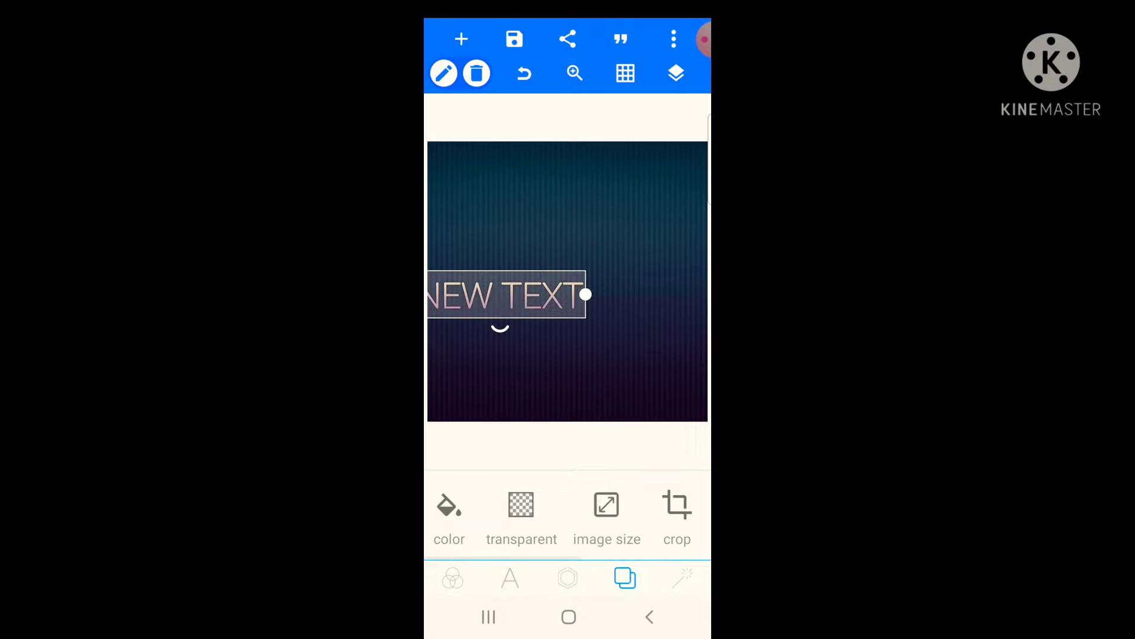
left_click_drag(656, 514, 465, 515)
left_click(617, 506)
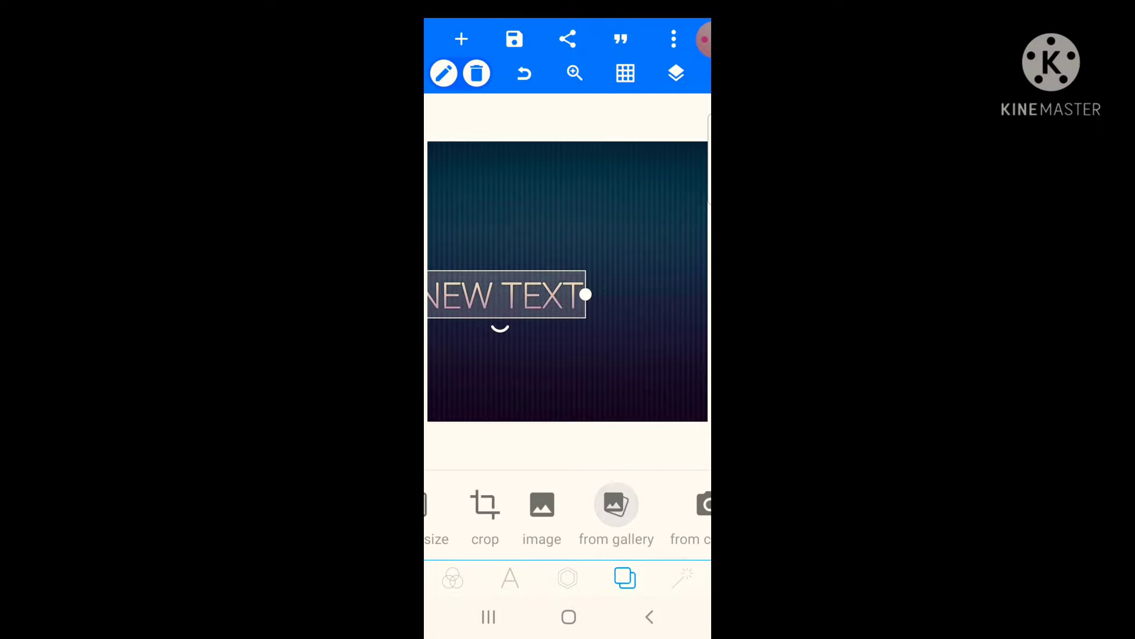
left_click_drag(592, 373, 592, 177)
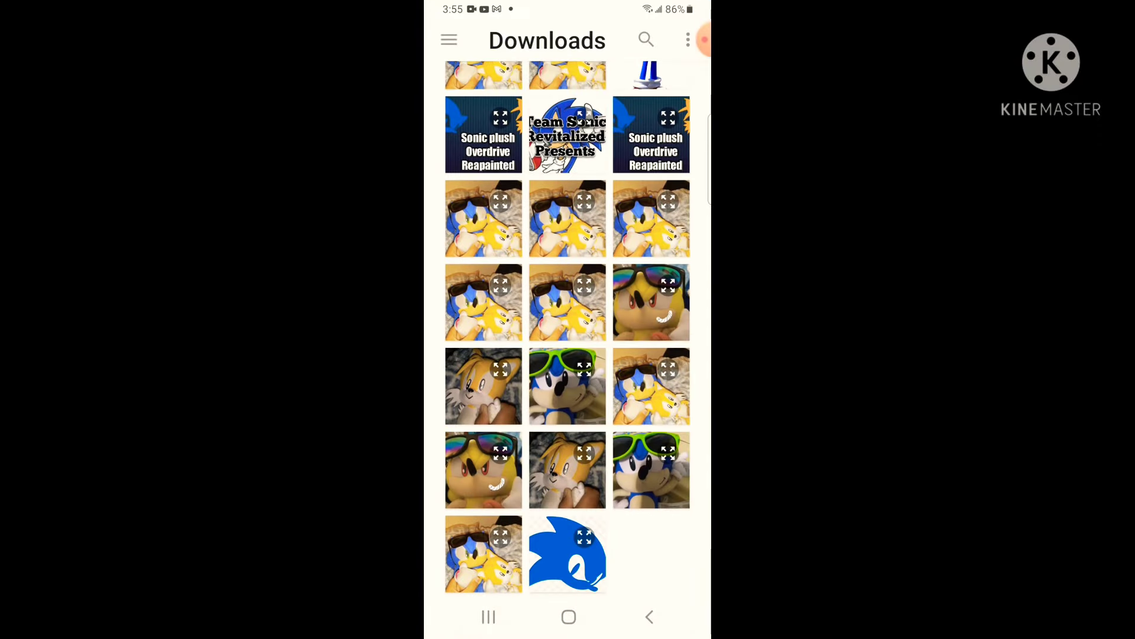
scroll(567, 329, "up", 5)
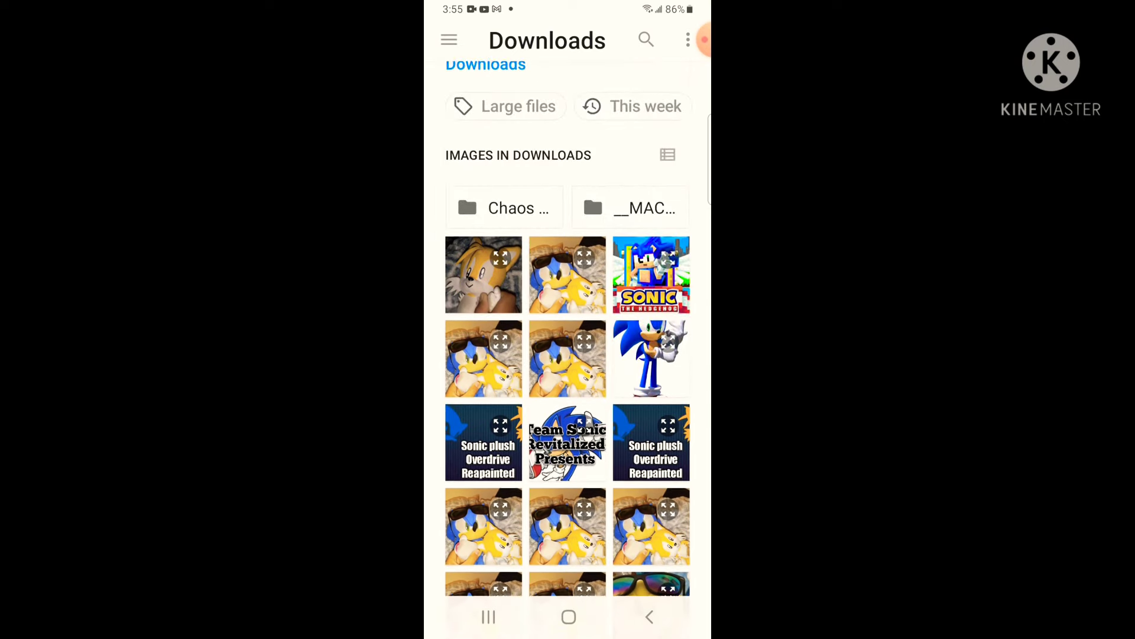
scroll(568, 355, "down", 5)
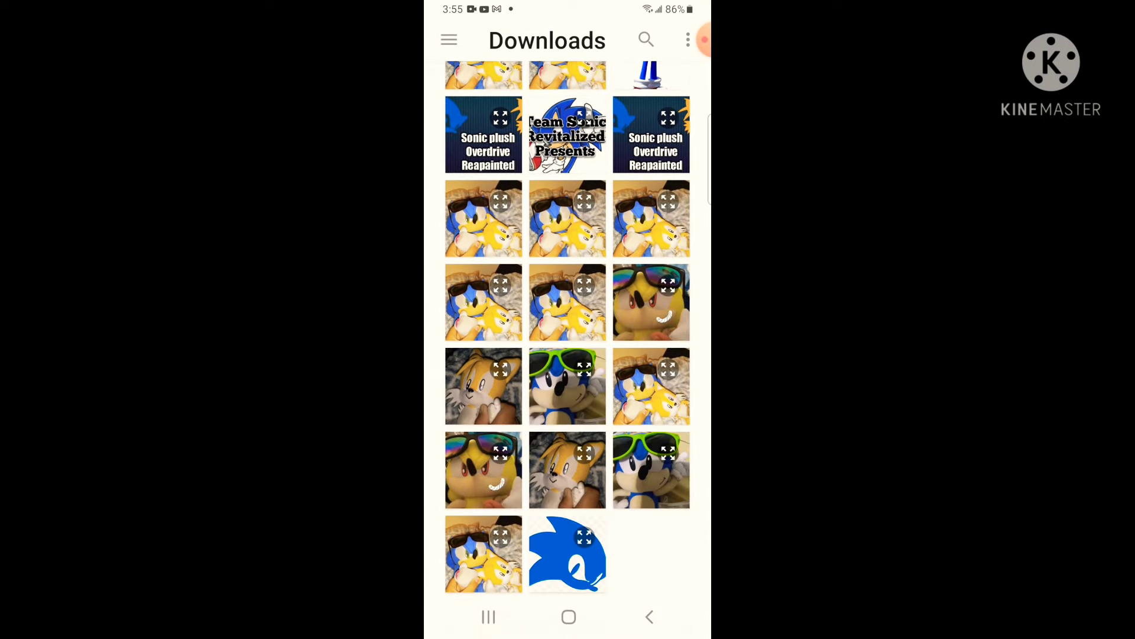
scroll(568, 355, "up", 3)
scroll(568, 355, "up", 2)
left_click(450, 40)
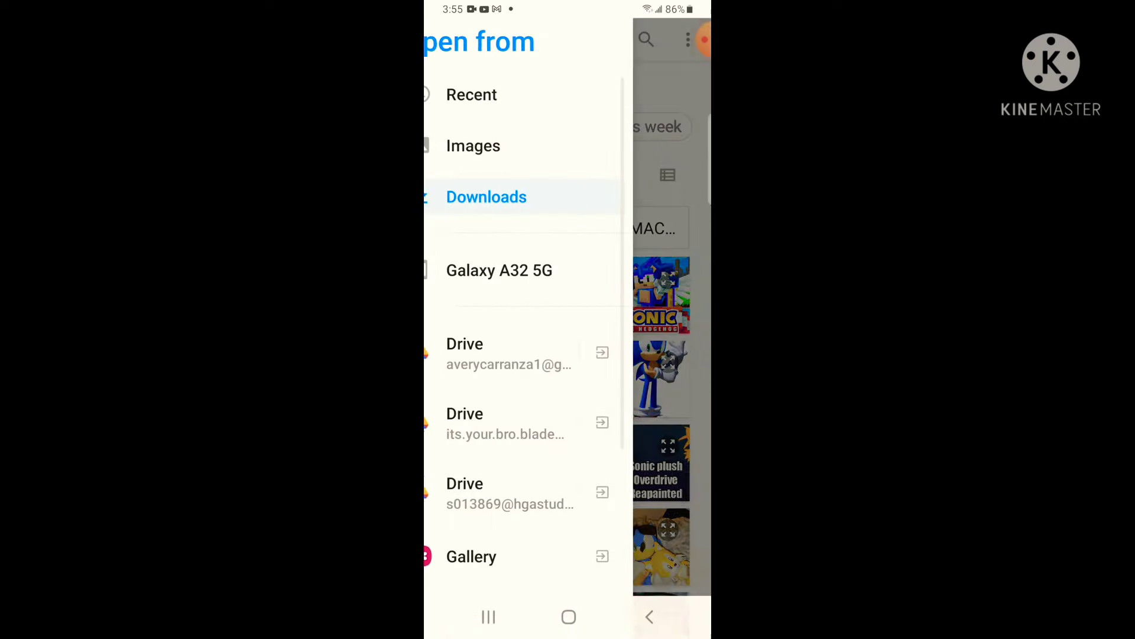
scroll(545, 355, "down", 3)
scroll(546, 355, "down", 2)
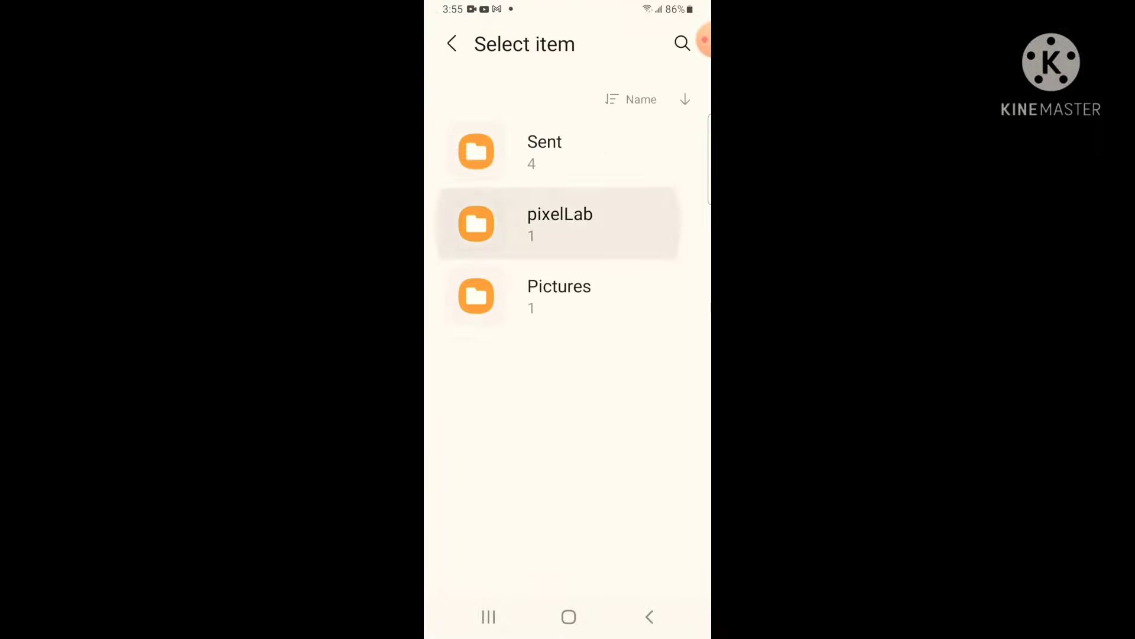
left_click(614, 151)
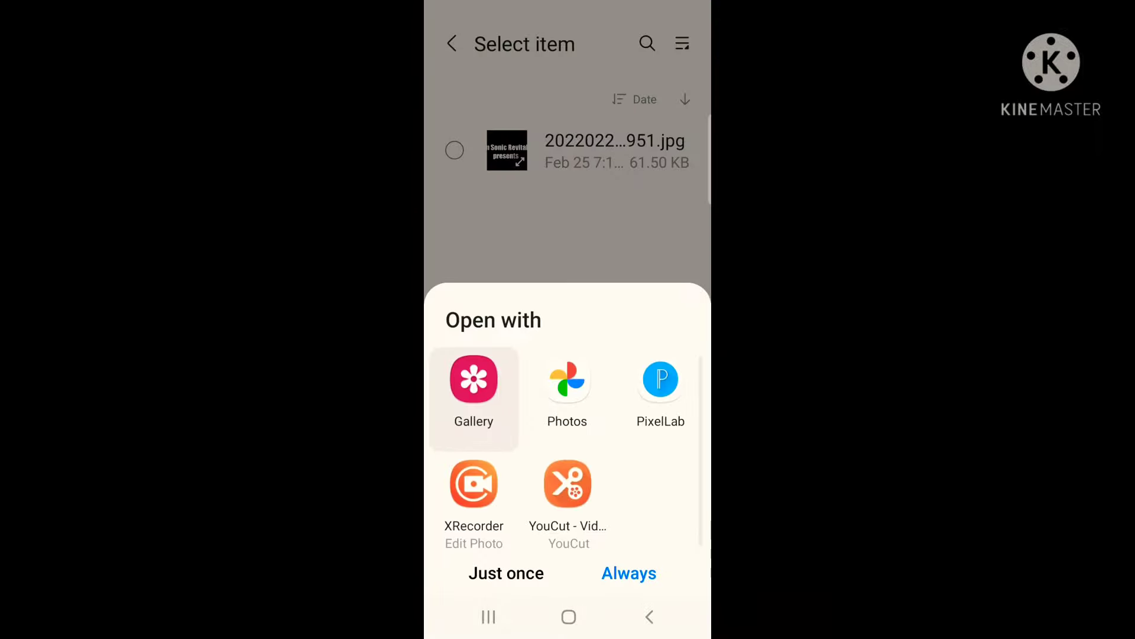
left_click(615, 221)
left_click(615, 150)
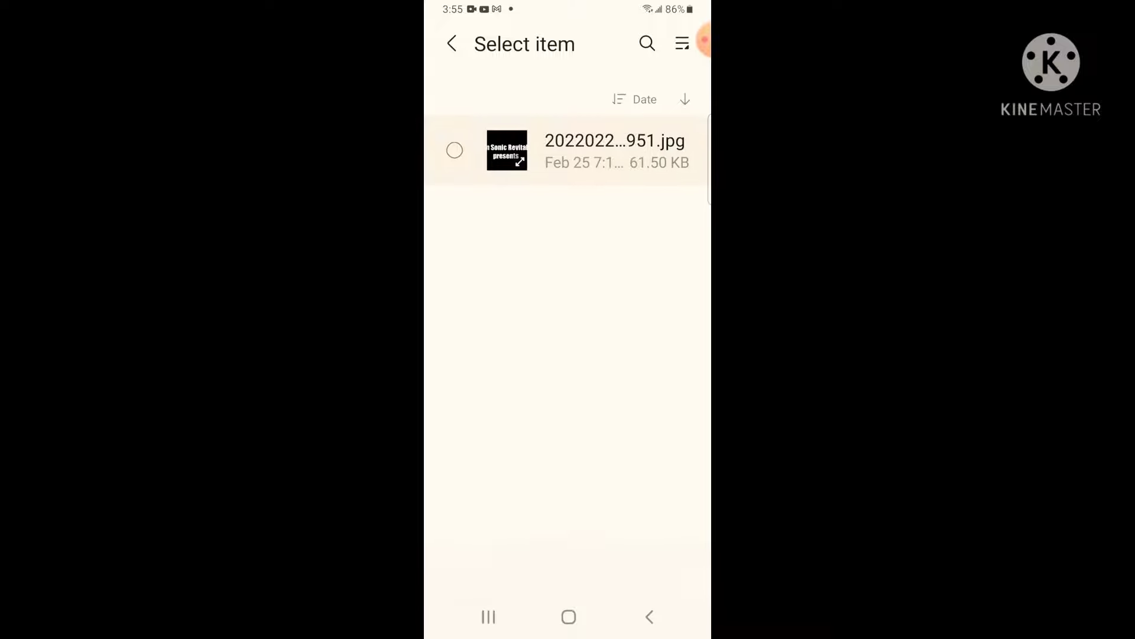
Confirm the image crop and make the canvas background transparent
left_click(567, 569)
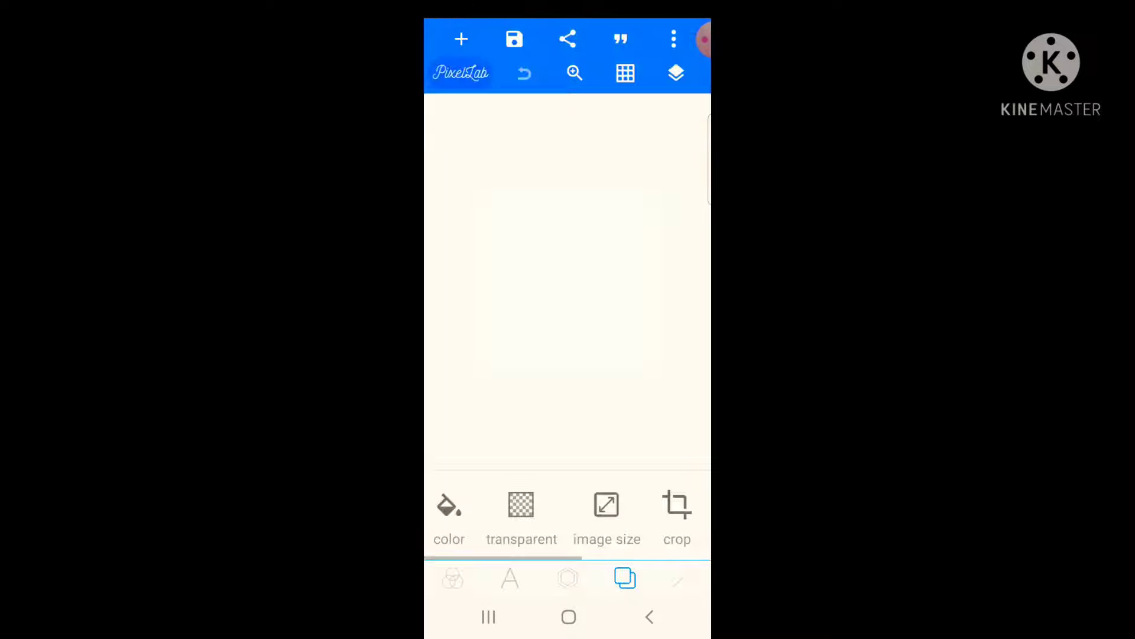
left_click(664, 564)
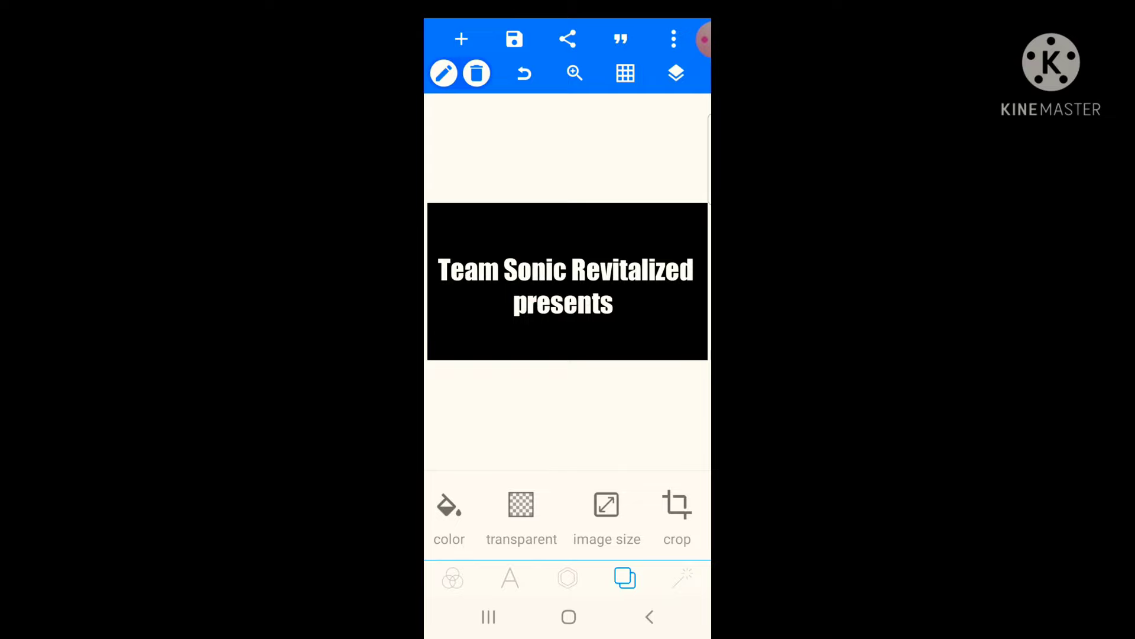
left_click(521, 508)
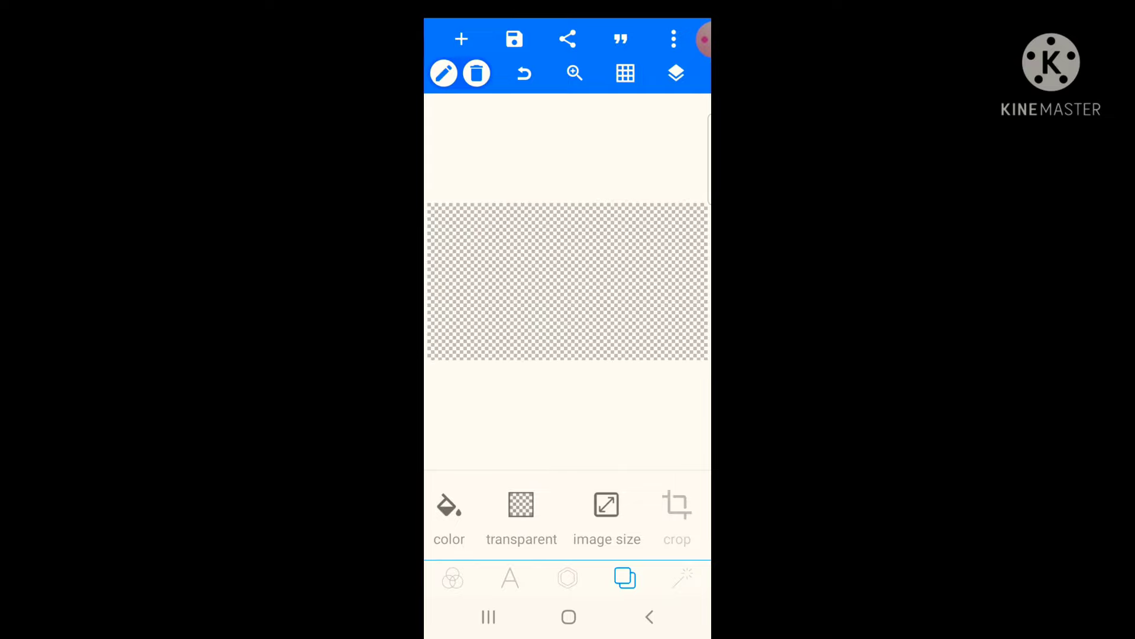
Set the canvas size to the 1280×720 Youtube thumbnail preset
left_click(607, 507)
left_click(586, 268)
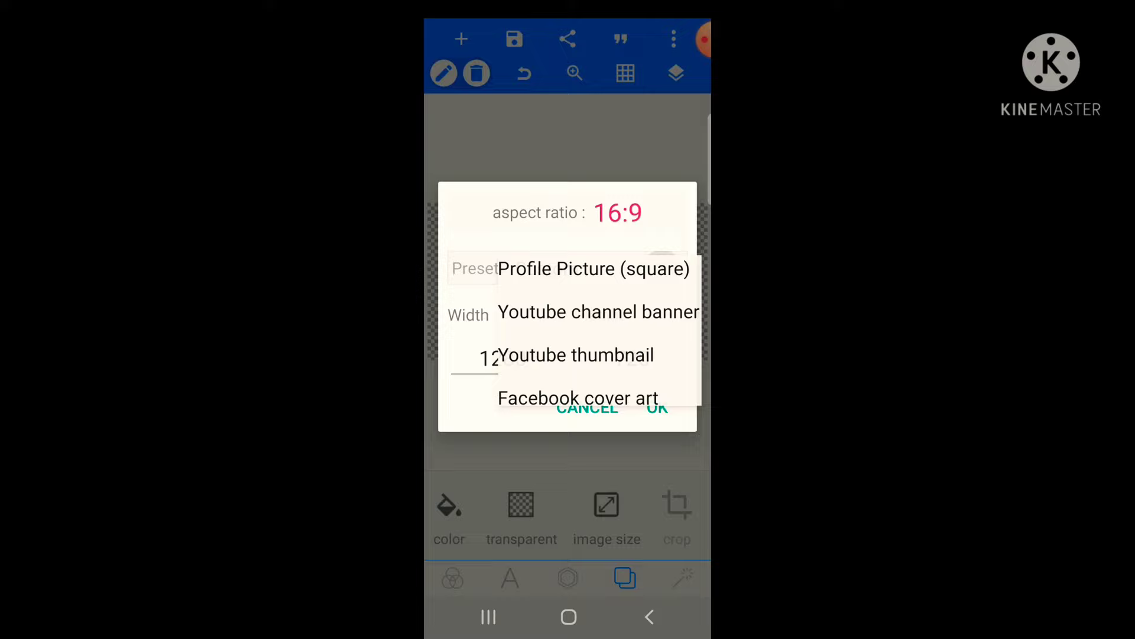
left_click(579, 450)
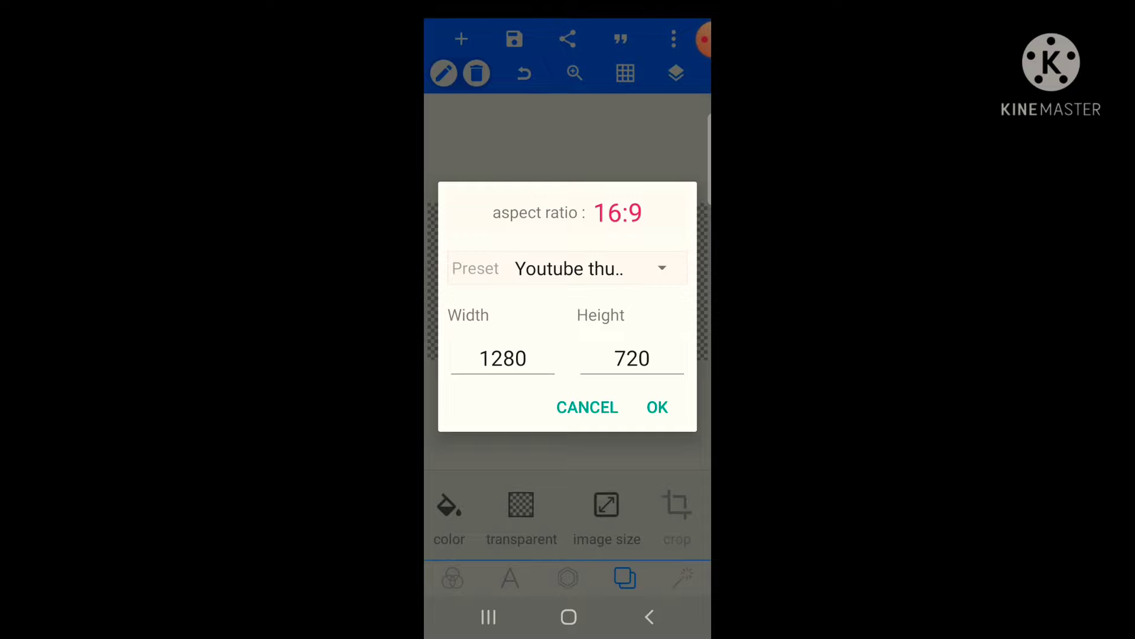
left_click(657, 407)
left_click_drag(657, 515, 444, 514)
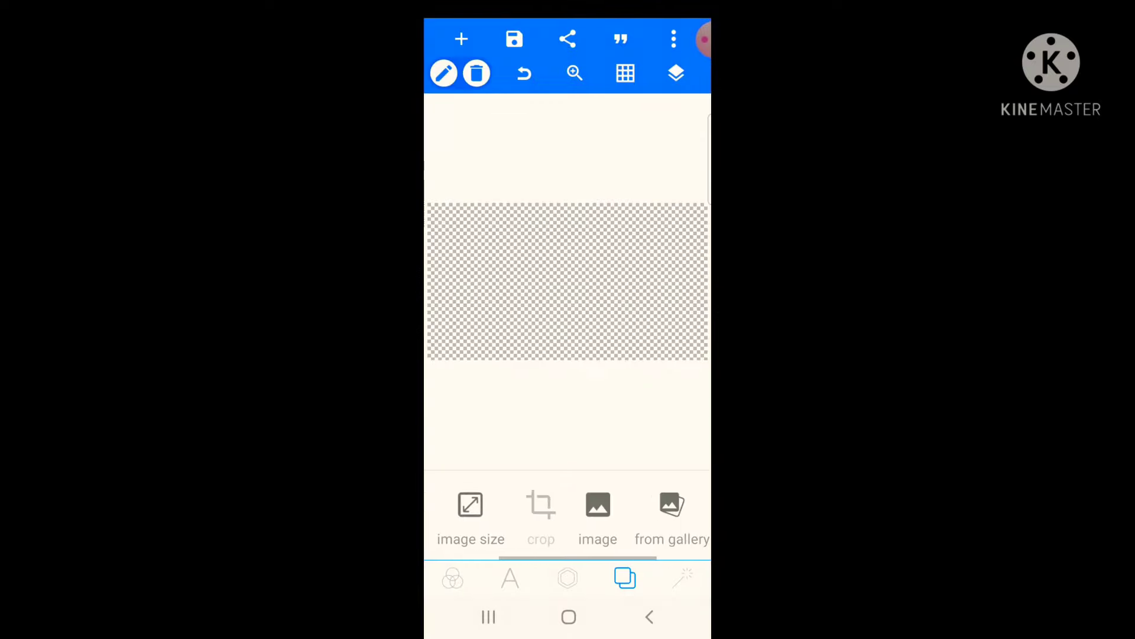
Add the Team Sonic Revitalized presents jpg from My Files > Pictures and confirm the crop
left_click(572, 505)
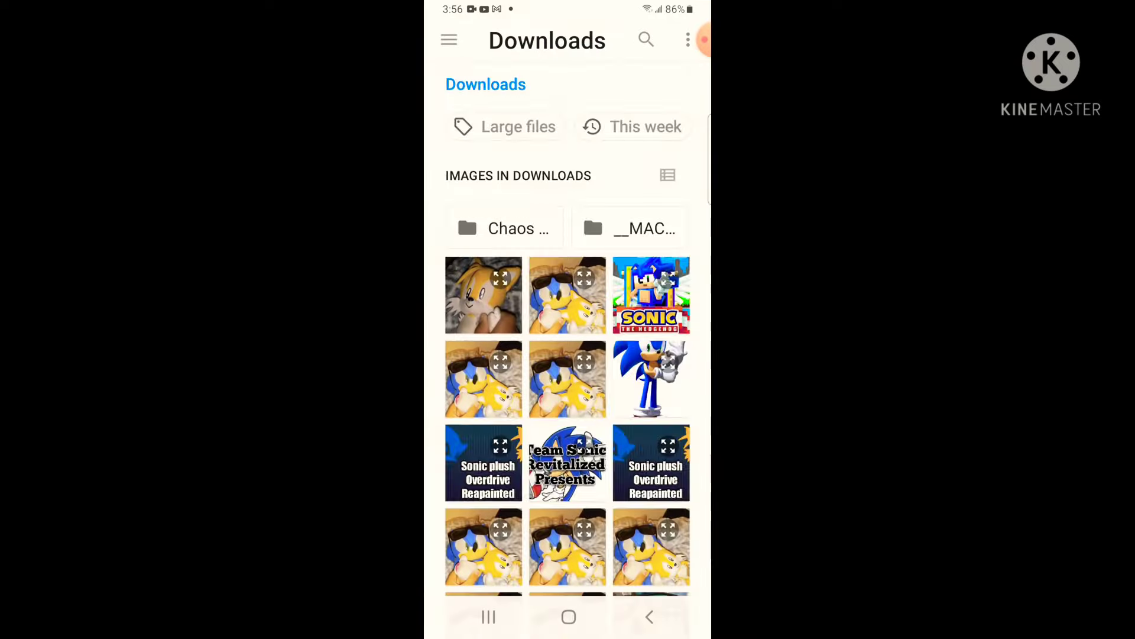
scroll(568, 355, "down", 5)
scroll(568, 355, "up", 5)
left_click(446, 40)
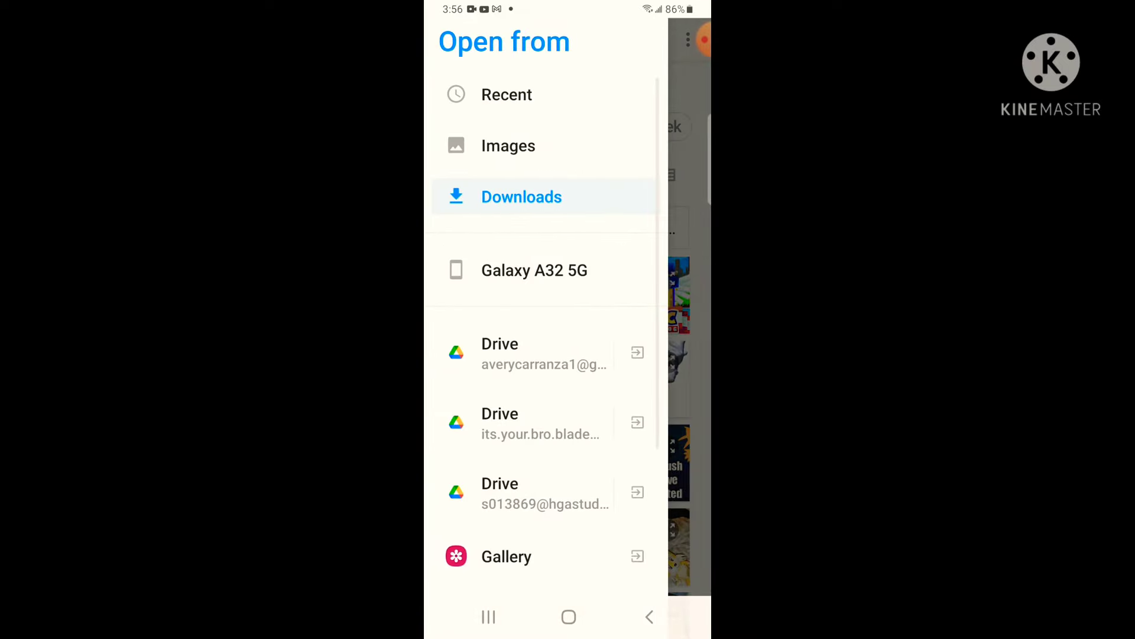
scroll(546, 355, "down", 1)
scroll(545, 355, "down", 3)
left_click(511, 395)
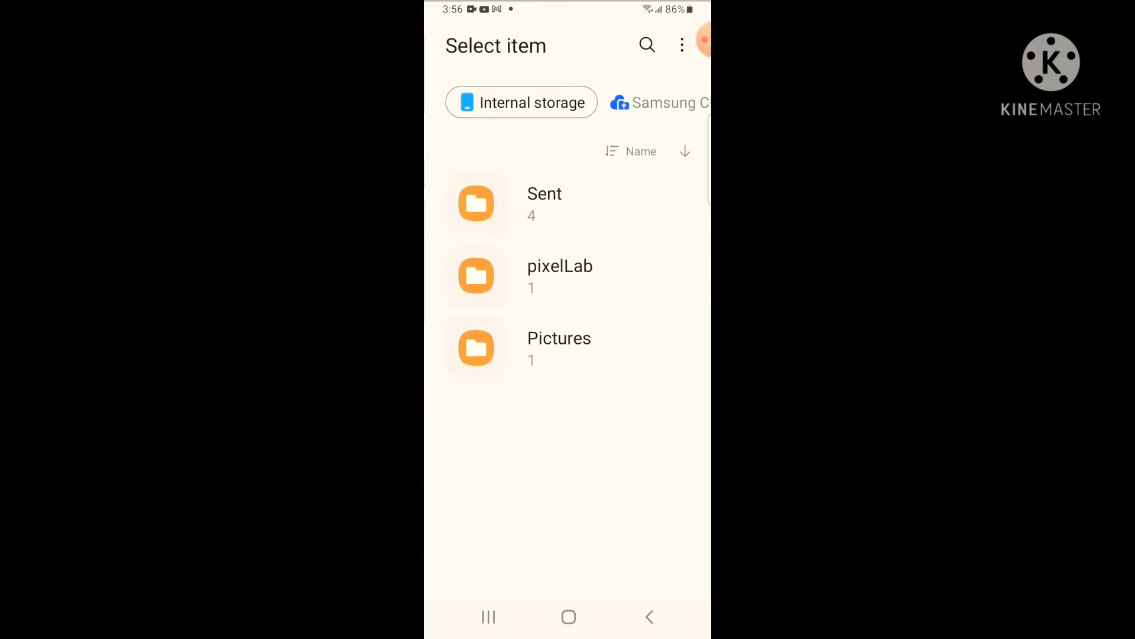
left_click(532, 341)
left_click(604, 151)
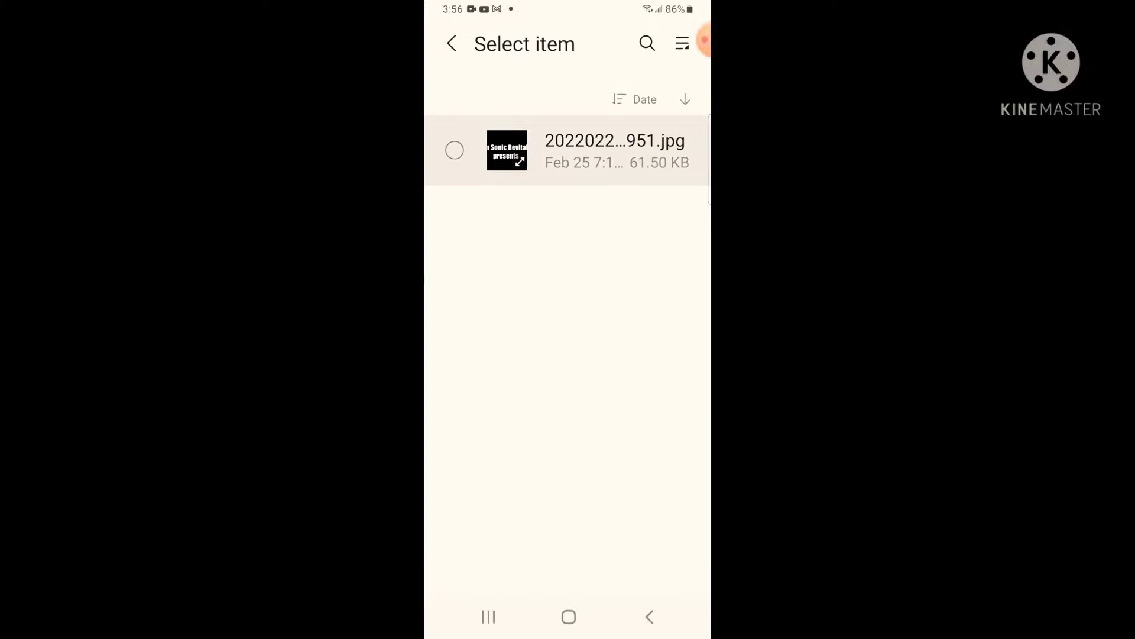
left_click(569, 570)
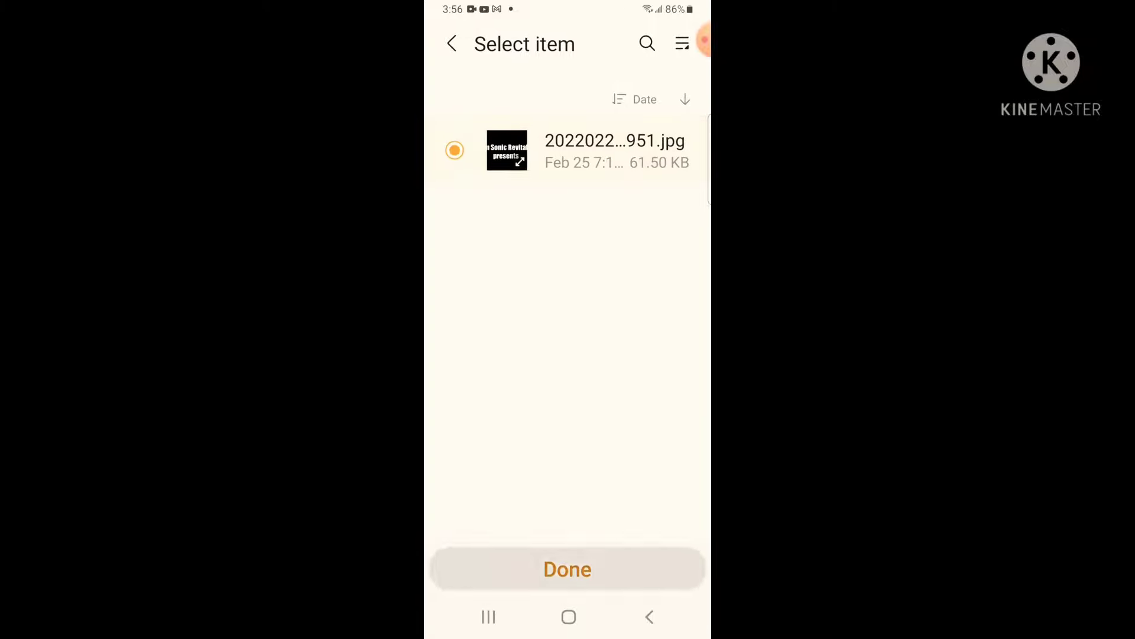
left_click(664, 564)
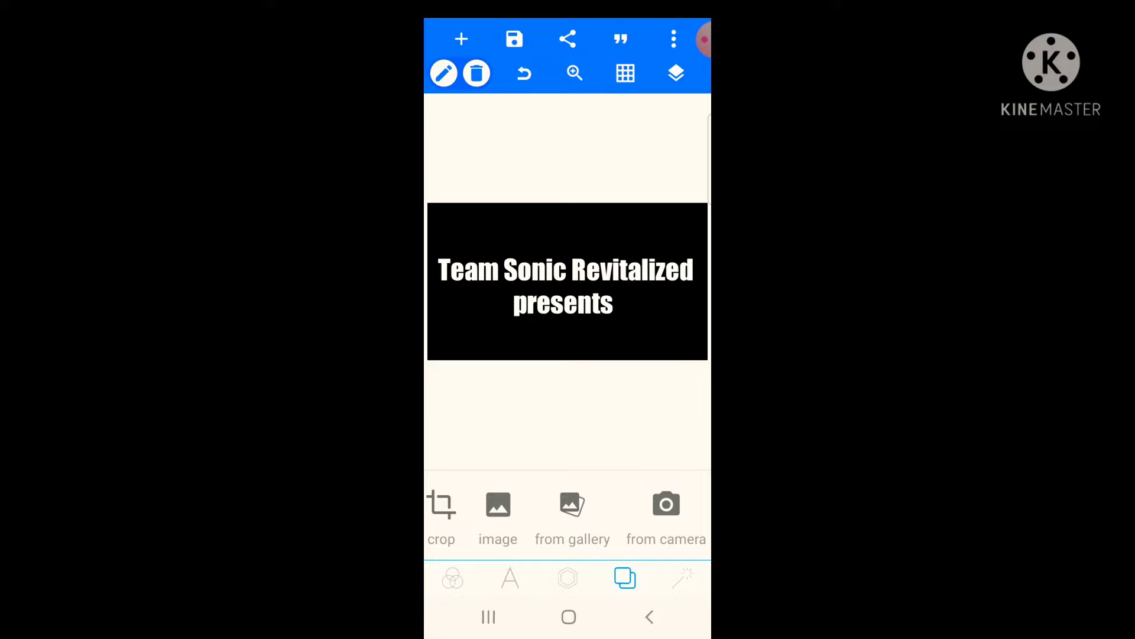
mouse_move(497, 515)
left_mouse_down()
mouse_move(585, 514)
mouse_move(488, 514)
left_mouse_up()
Try adjusting the title image's brightness and apply faint diagonal stripes
left_click(682, 578)
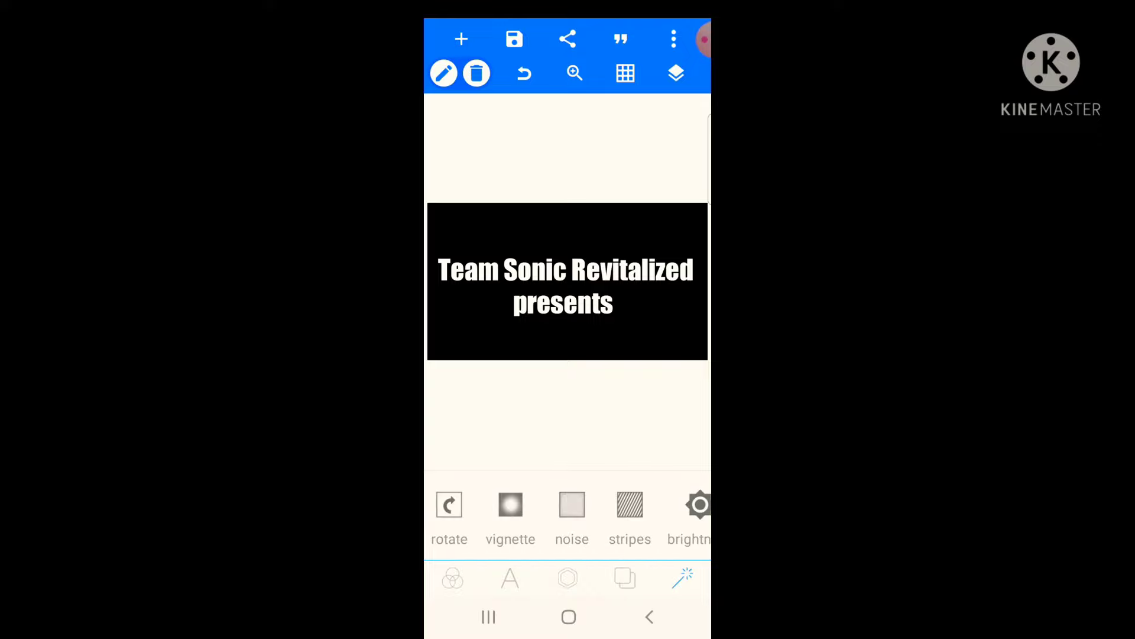
left_click_drag(622, 515, 577, 515)
left_click(656, 504)
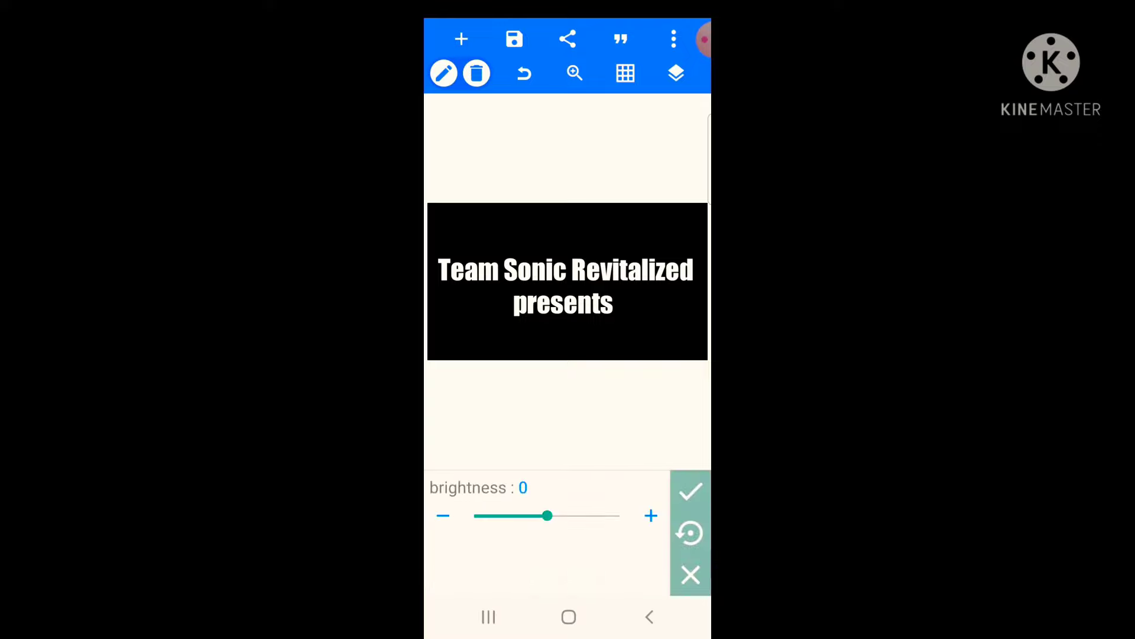
mouse_move(548, 516)
left_mouse_down()
mouse_move(618, 515)
mouse_move(517, 515)
mouse_move(578, 515)
left_mouse_up()
left_click(691, 491)
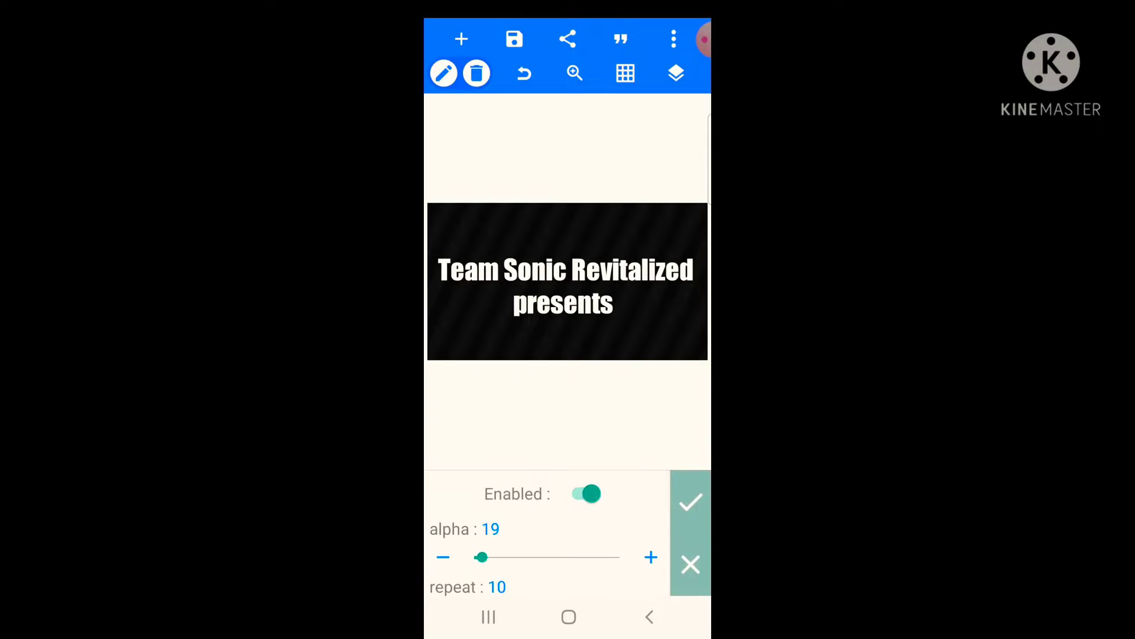
left_click(690, 502)
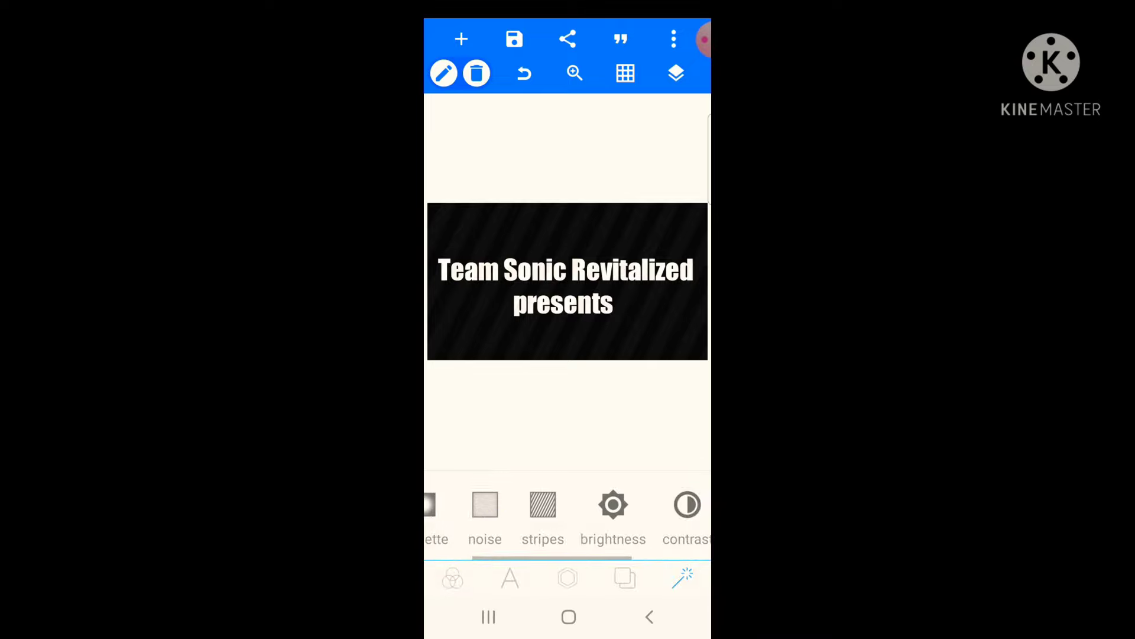
Turn the noise effect on, adjust its strength, then turn it off again
left_click_drag(532, 515, 621, 515)
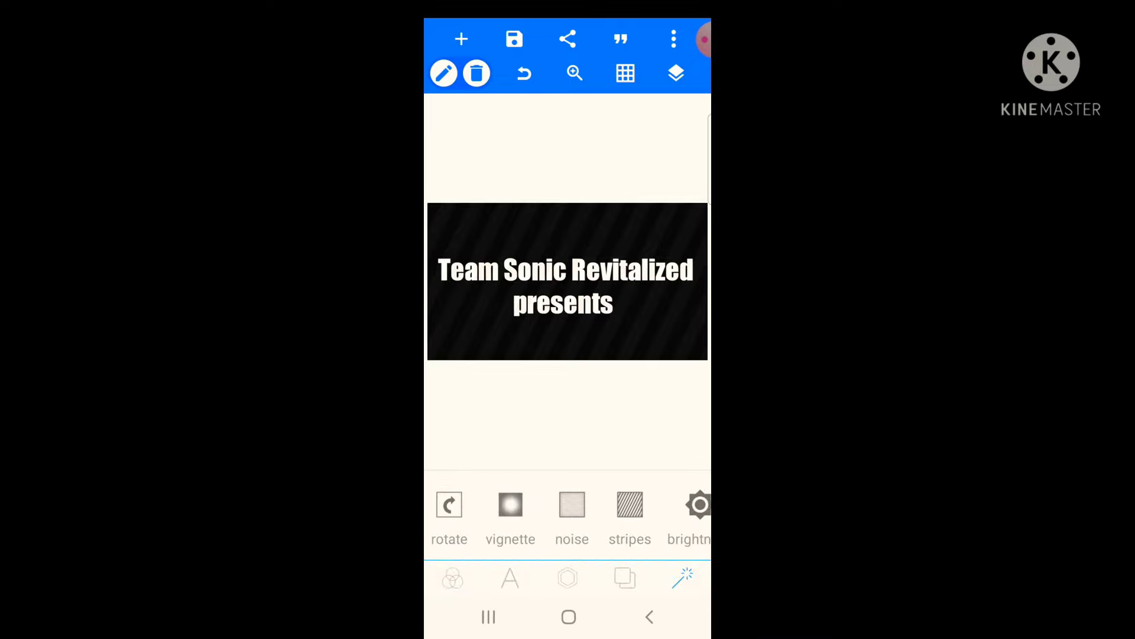
left_click(572, 510)
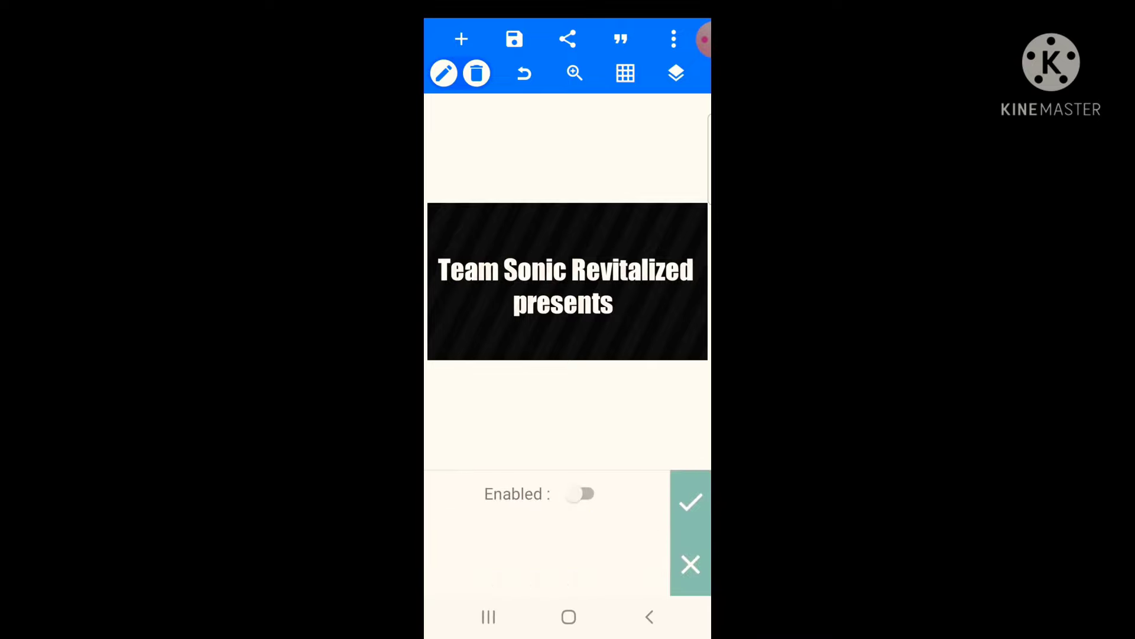
left_click(581, 494)
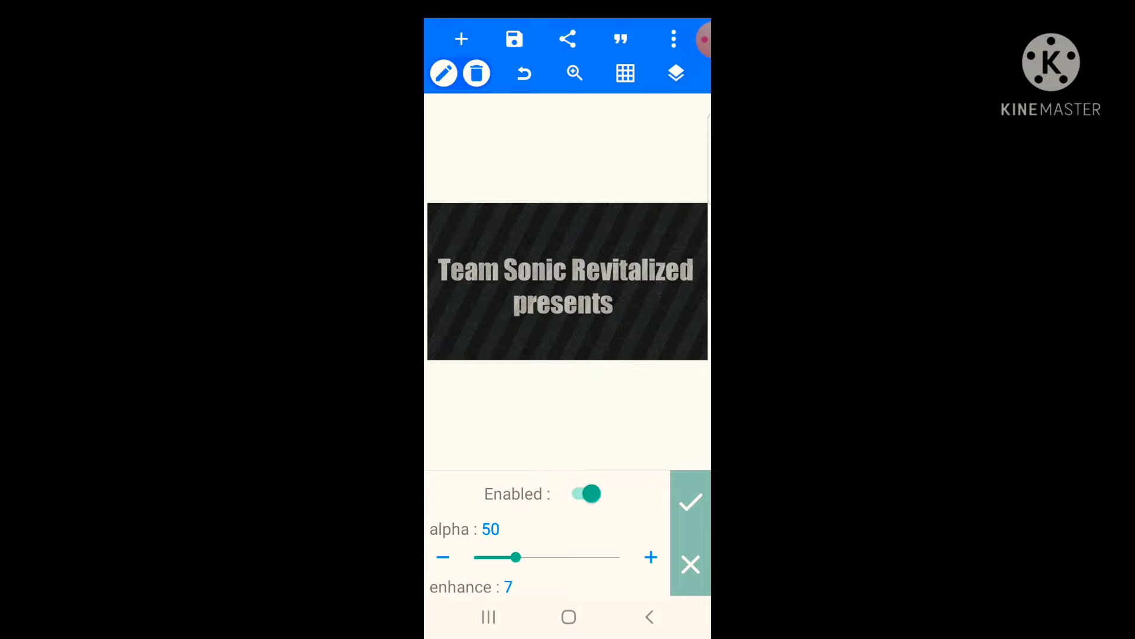
left_click_drag(516, 556, 474, 557)
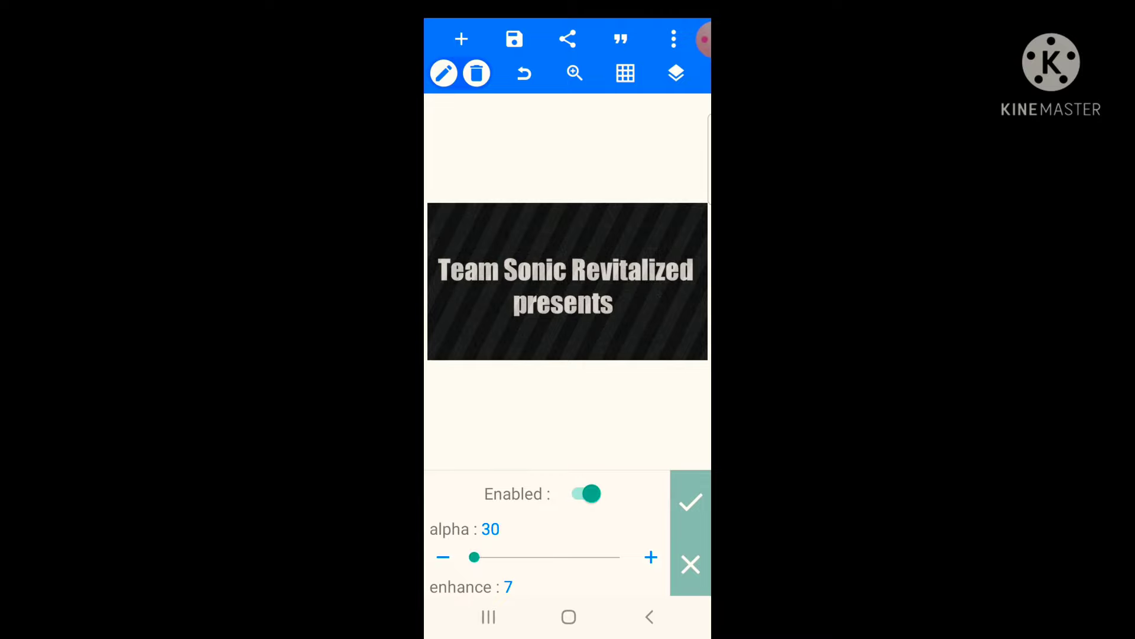
left_click(585, 493)
left_click(691, 565)
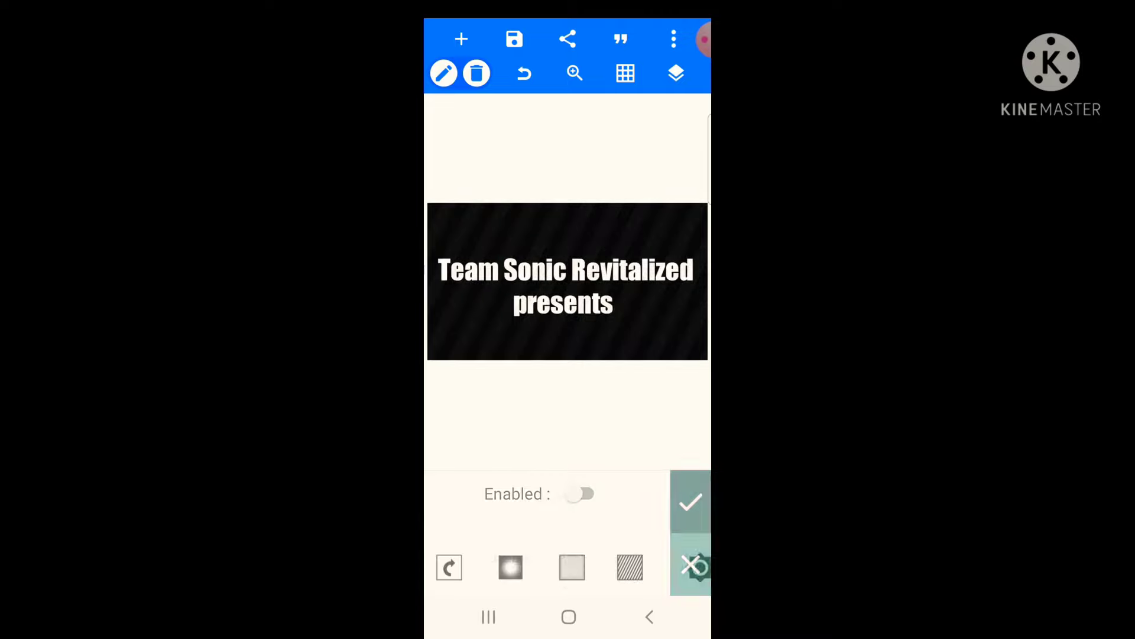
left_click(510, 506)
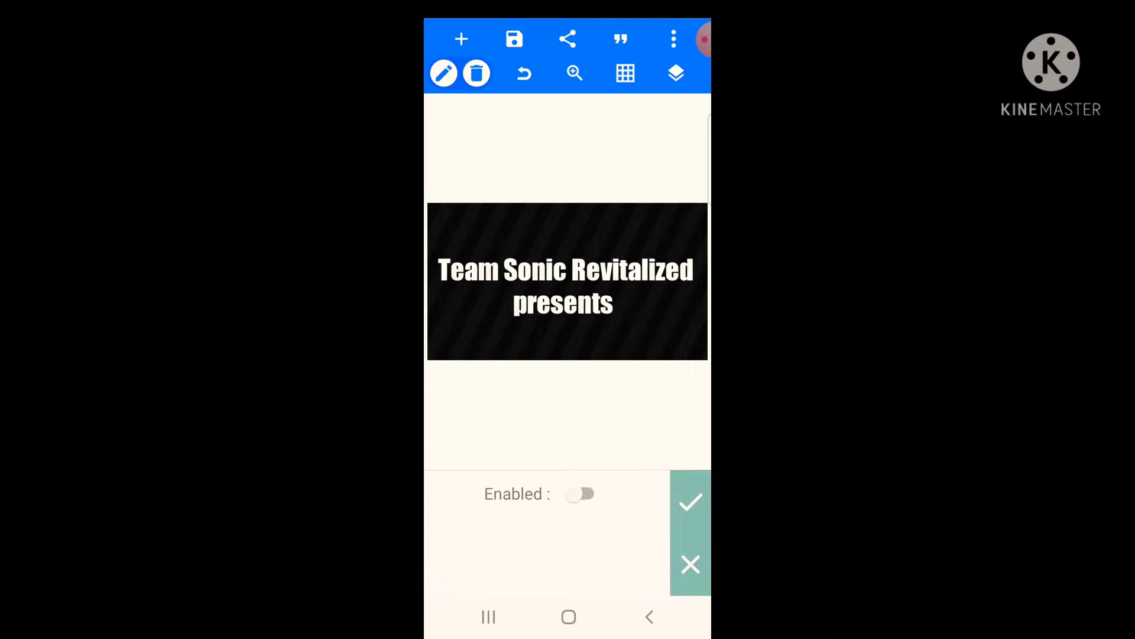
Try vignette, contrast and hue on the title image, then cancel the saturation change
left_click(582, 494)
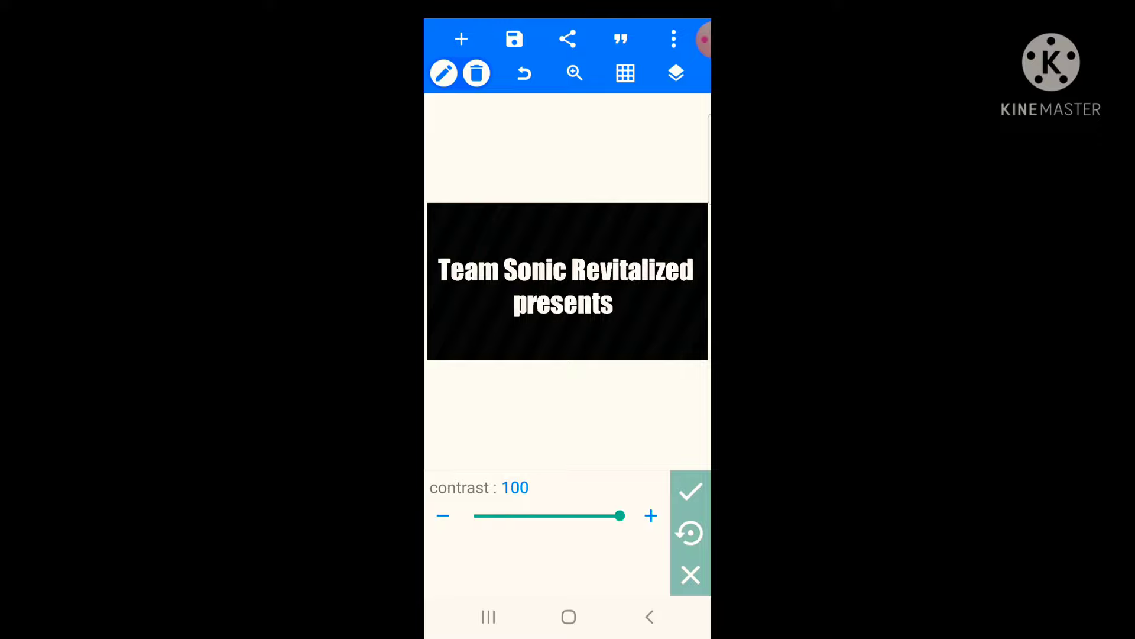
left_click(690, 491)
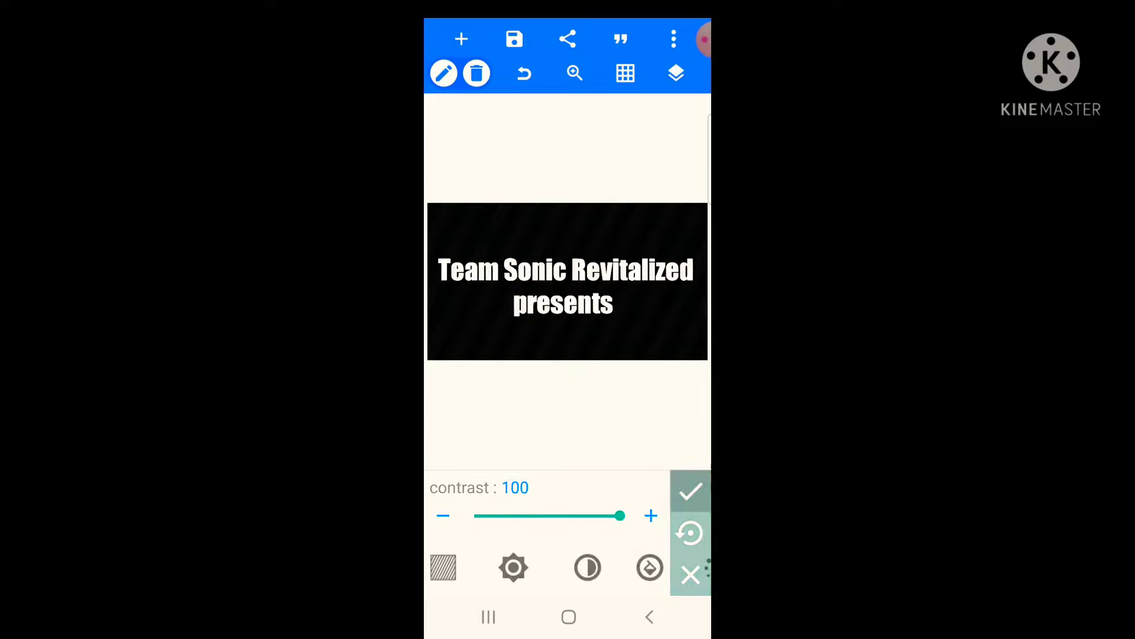
left_click(609, 505)
mouse_move(547, 515)
left_mouse_down()
mouse_move(609, 516)
mouse_move(510, 516)
mouse_move(610, 515)
mouse_move(470, 516)
mouse_move(620, 515)
mouse_move(474, 515)
left_mouse_up()
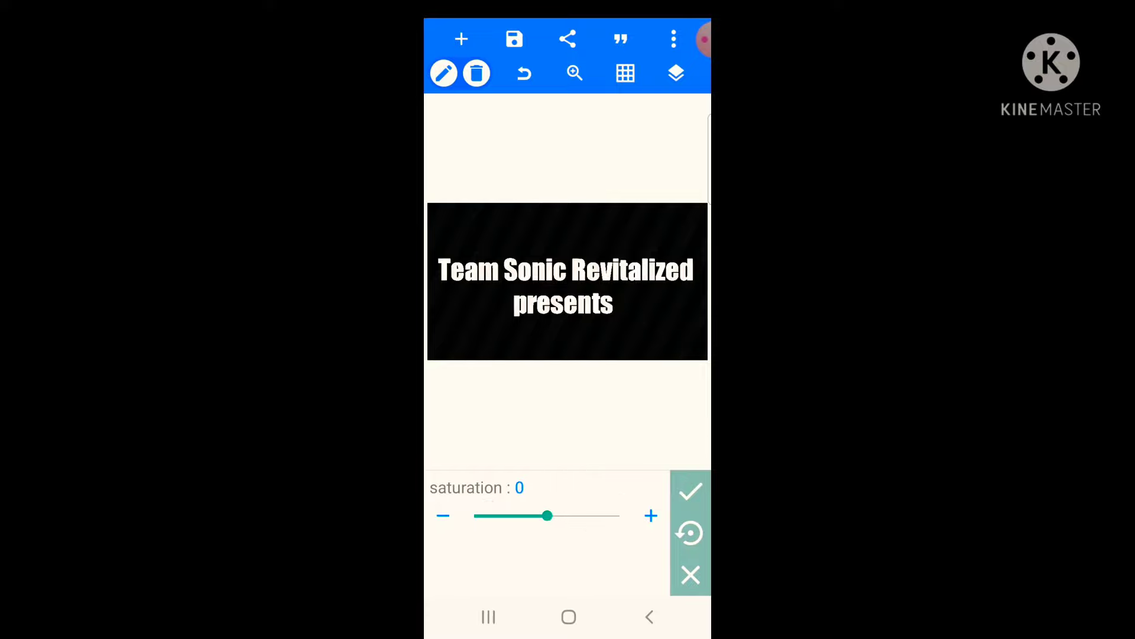
left_click(691, 575)
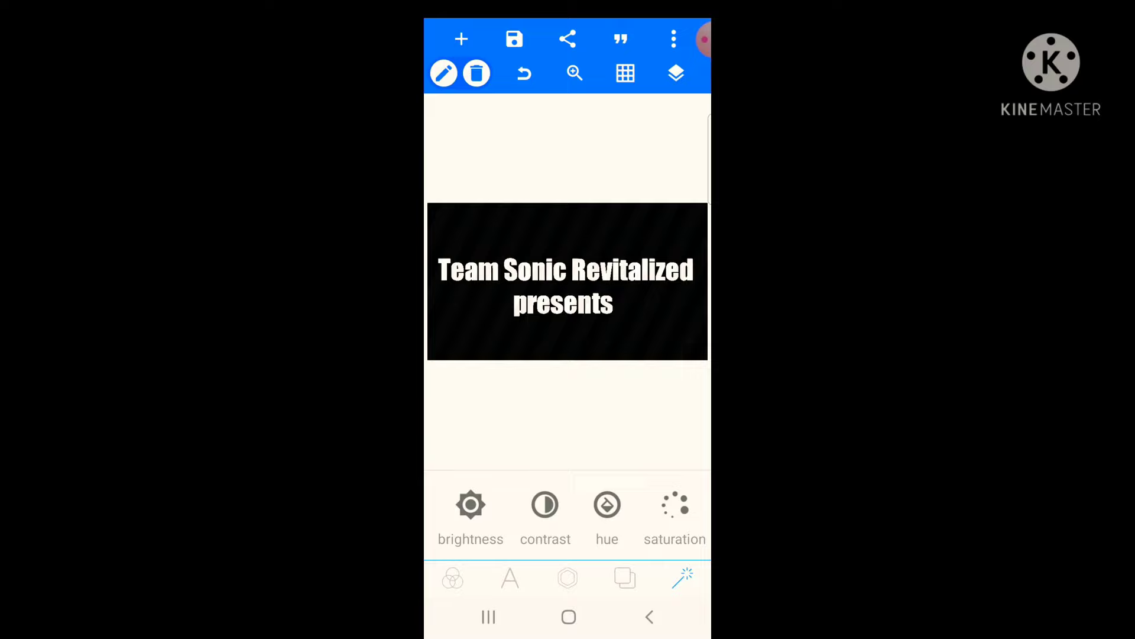
left_click(568, 578)
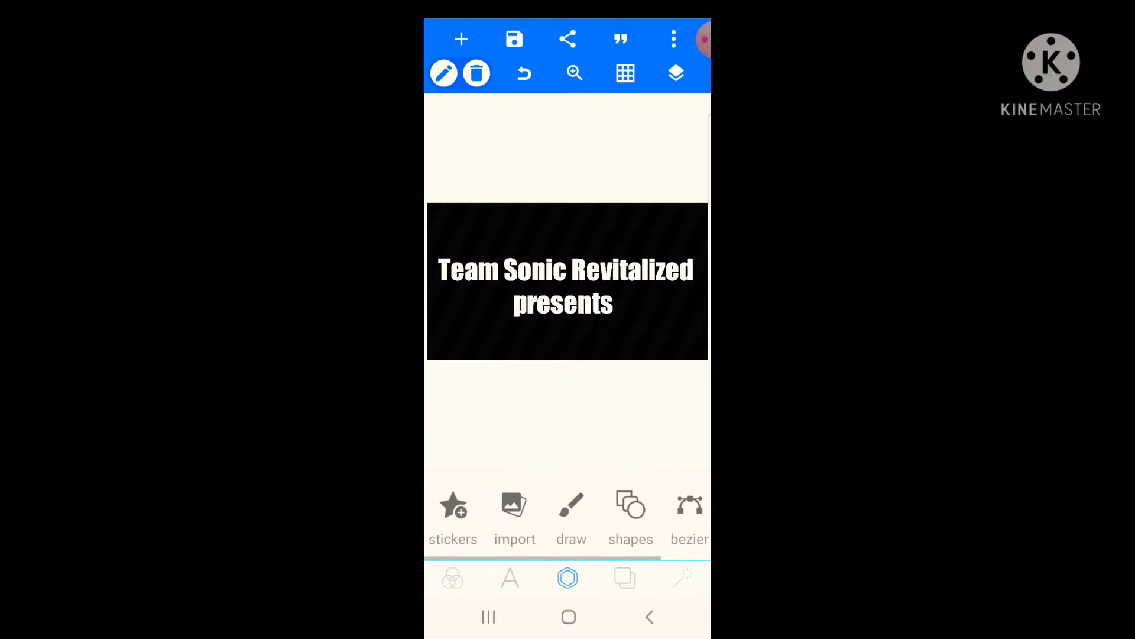
left_click(572, 516)
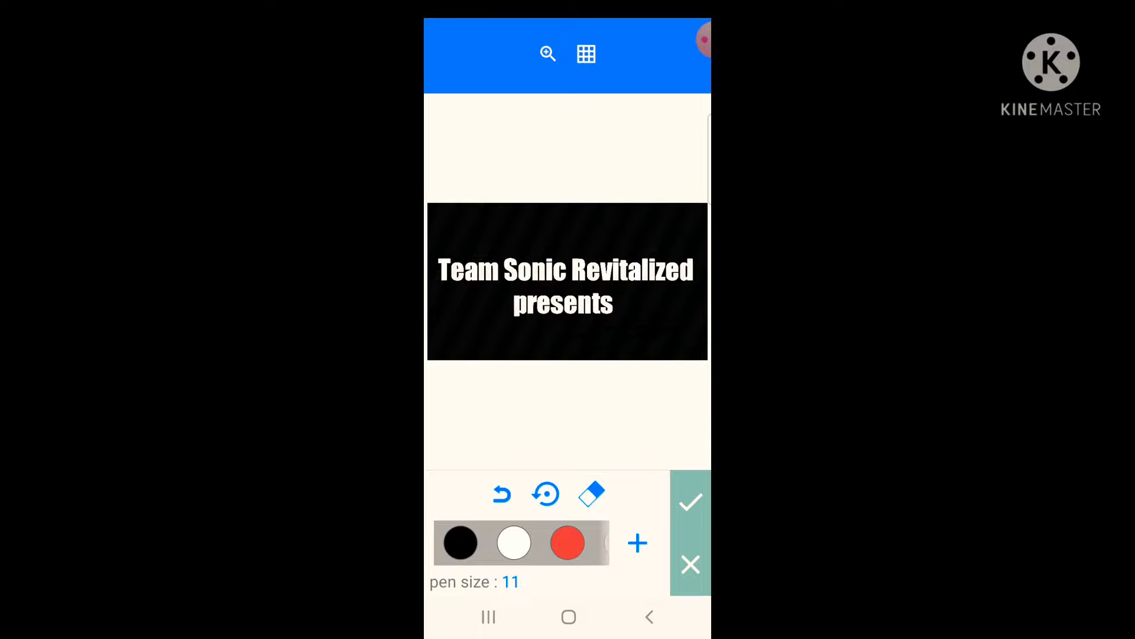
scroll(550, 533, "down", 5)
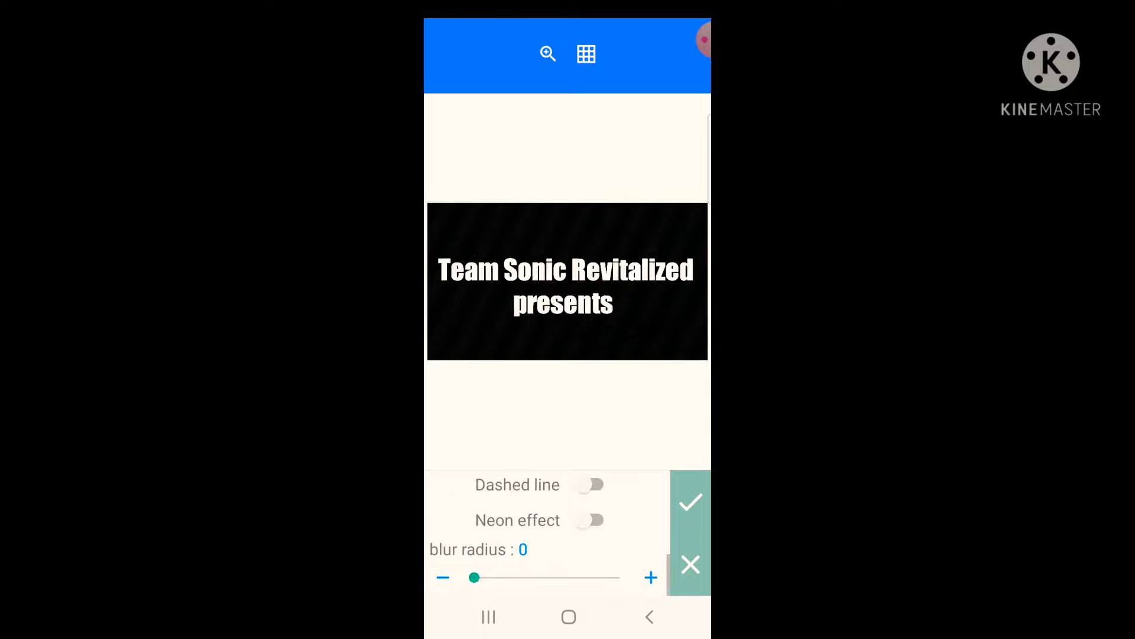
scroll(550, 532, "up", 5)
left_click(690, 502)
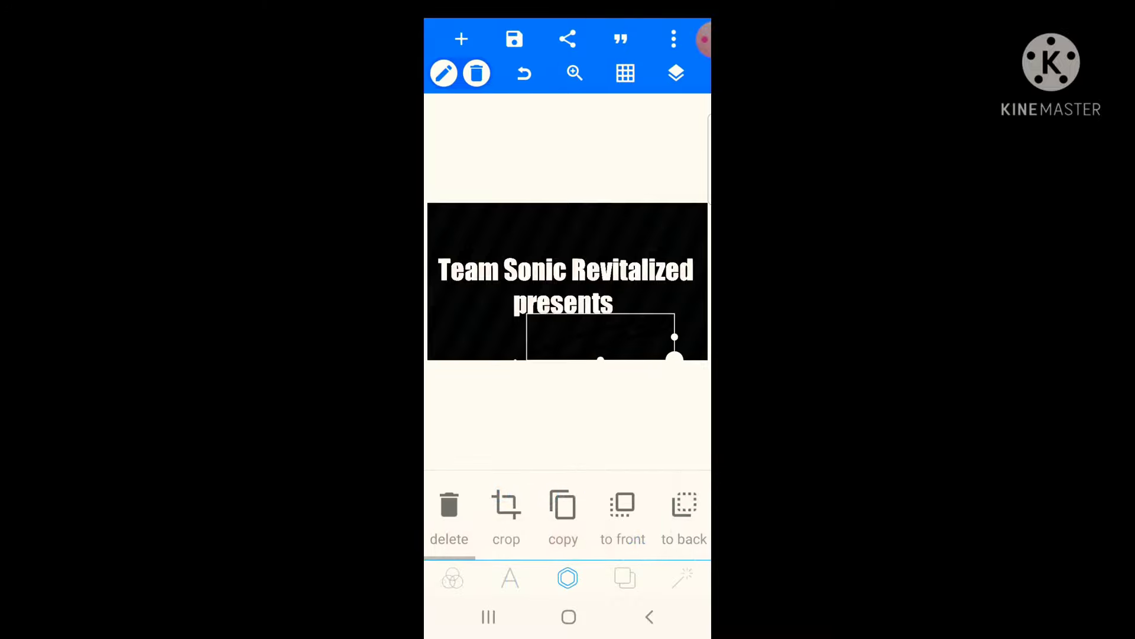
left_click_drag(601, 337, 586, 232)
left_click_drag(660, 254, 676, 291)
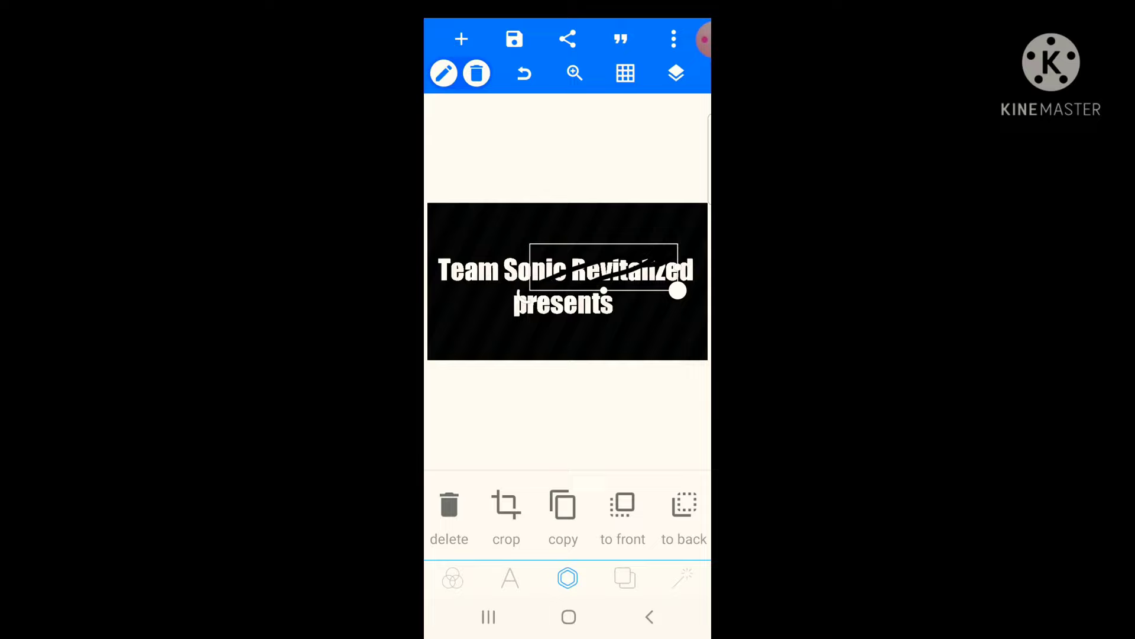
left_click(449, 506)
left_click(571, 509)
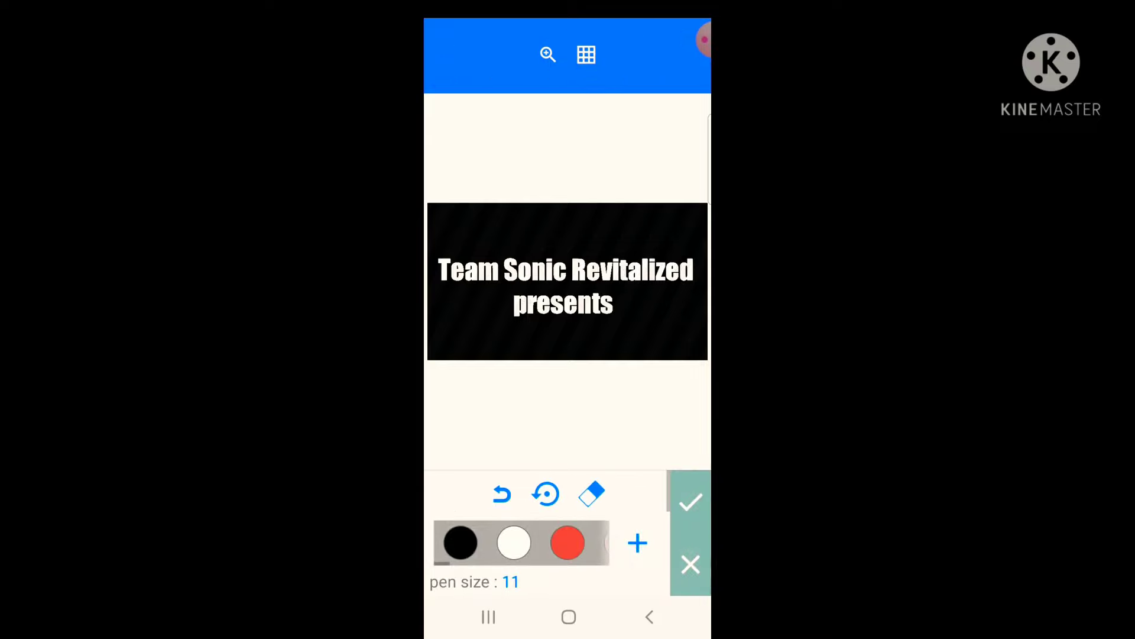
left_click_drag(678, 324, 555, 351)
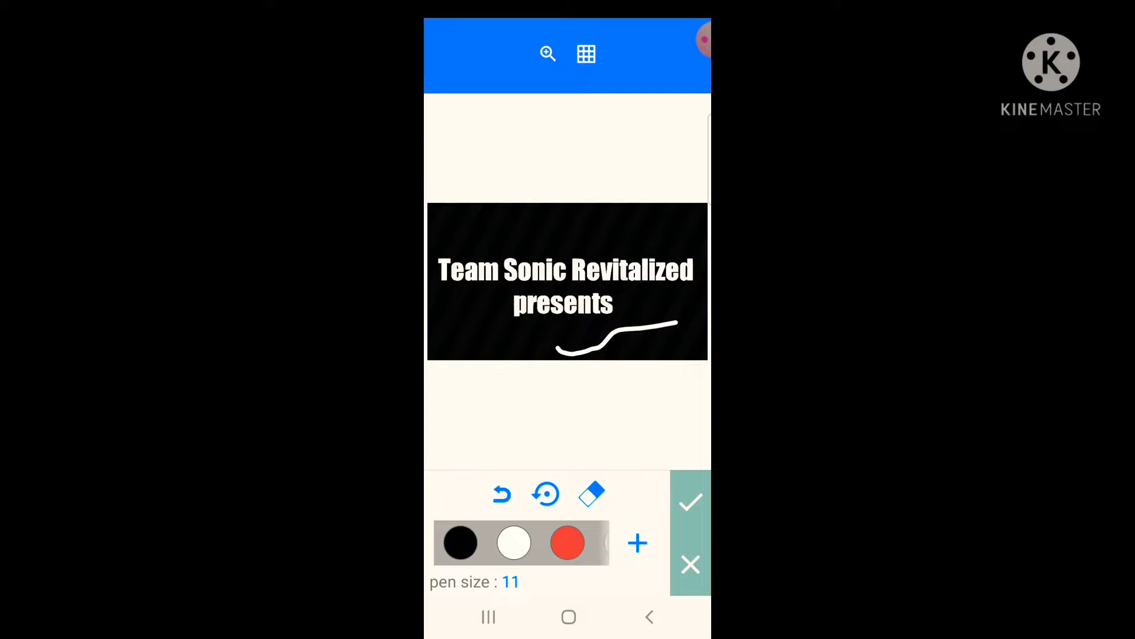
left_click(592, 494)
mouse_move(628, 327)
left_mouse_down()
mouse_move(586, 352)
mouse_move(637, 329)
mouse_move(557, 352)
left_mouse_up()
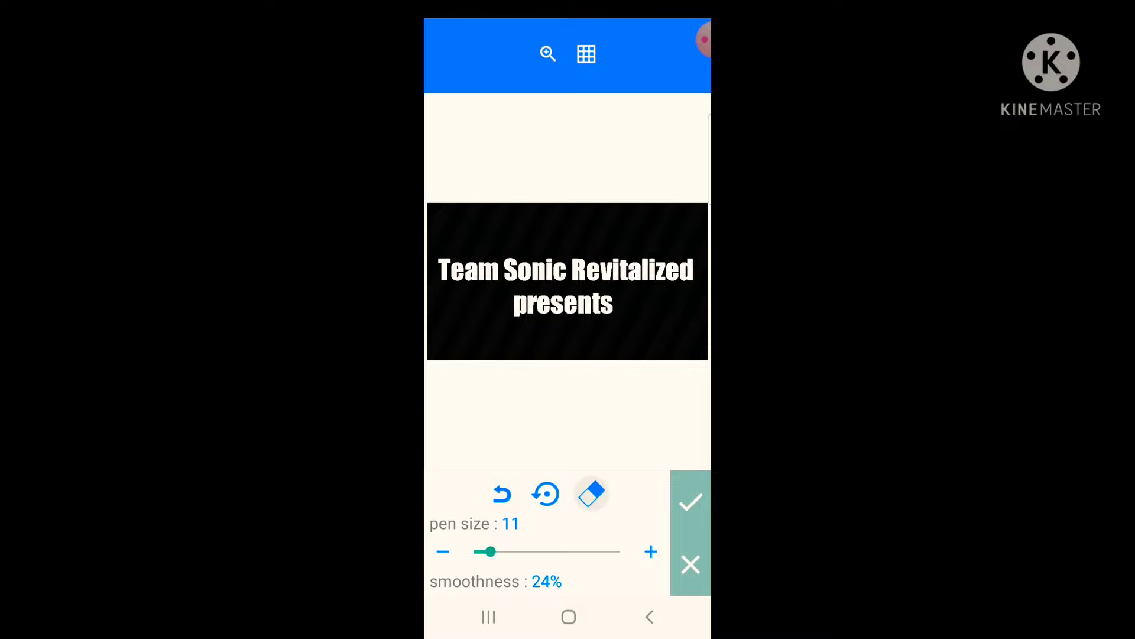
Exit drawing mode and enable canvas zooming to inspect the title lettering
left_click(690, 502)
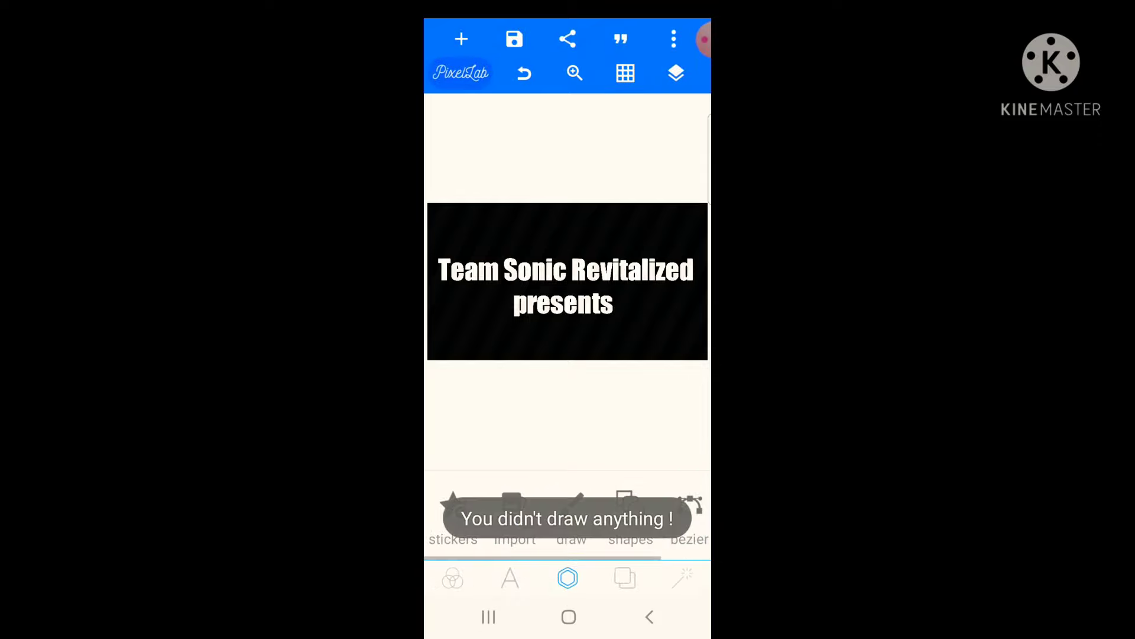
left_click_drag(630, 515, 572, 515)
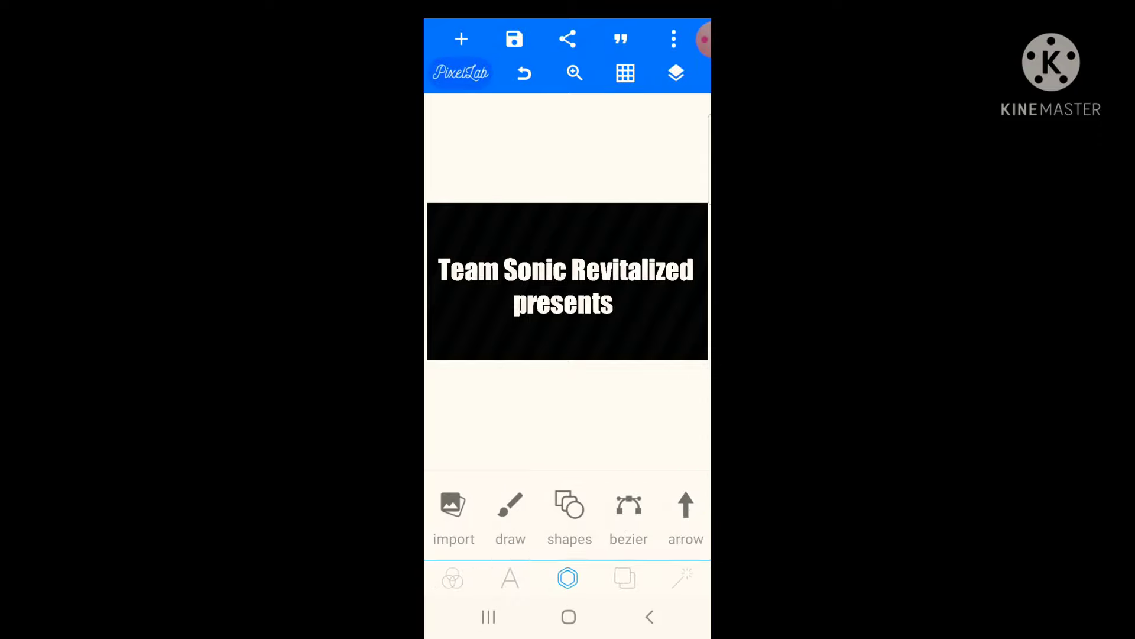
left_click_drag(510, 515, 572, 514)
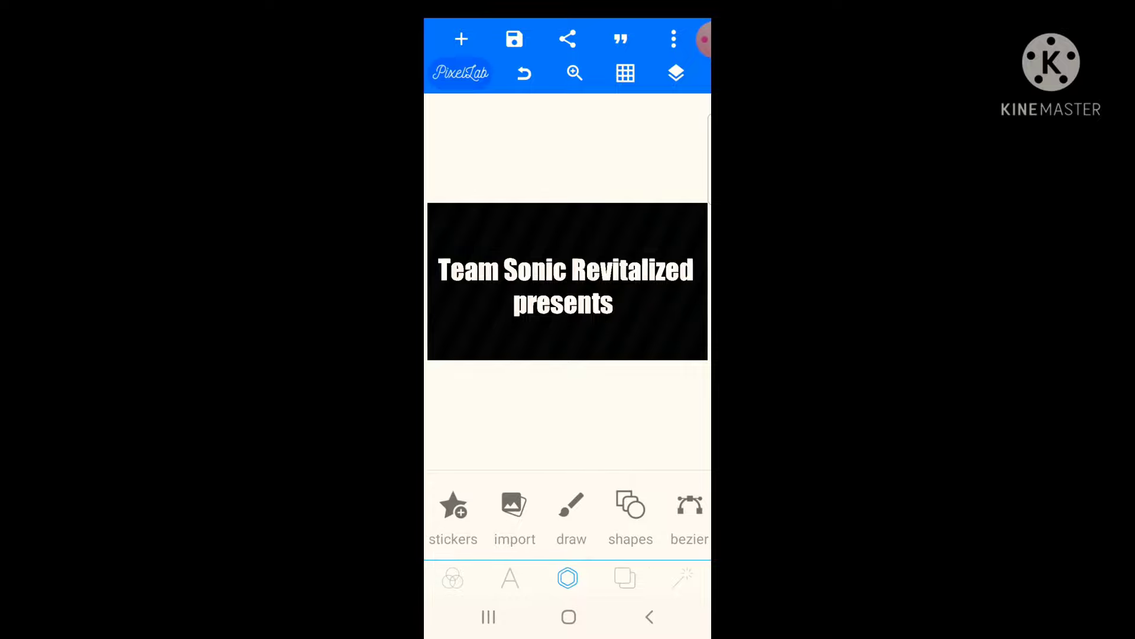
left_click(575, 73)
scroll(568, 283, "up", 3)
scroll(568, 282, "up", 3)
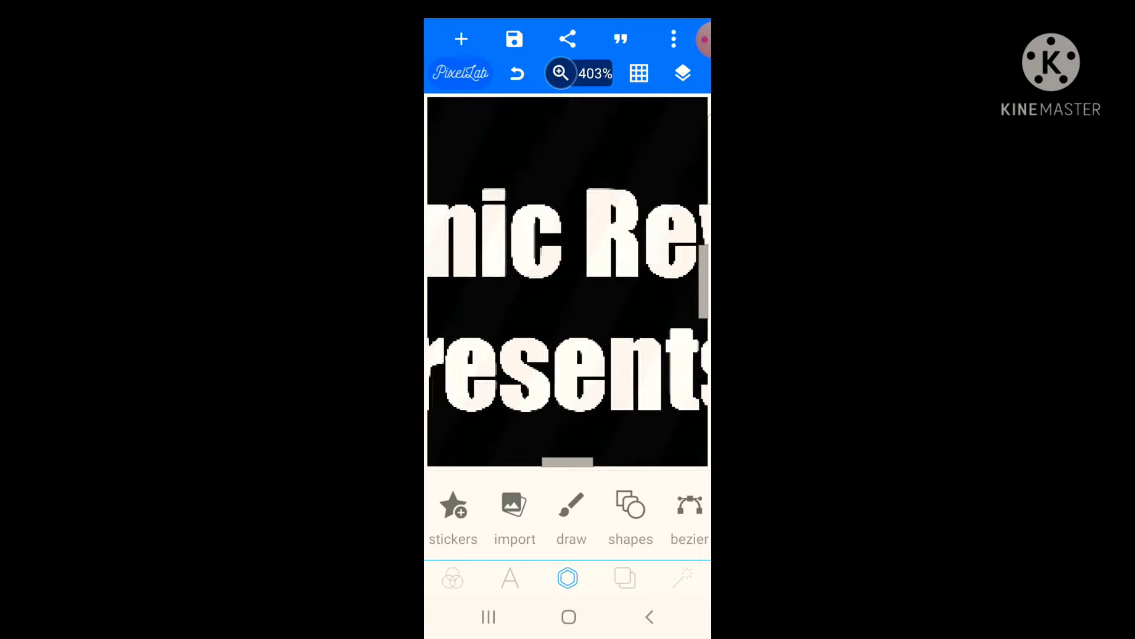
scroll(568, 283, "up", 2)
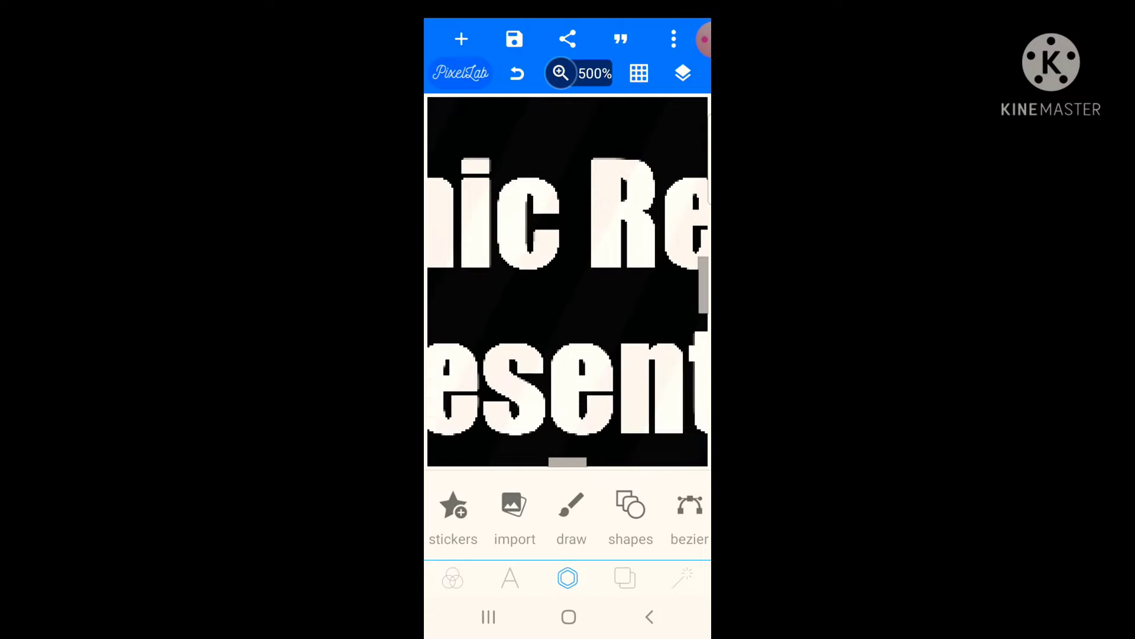
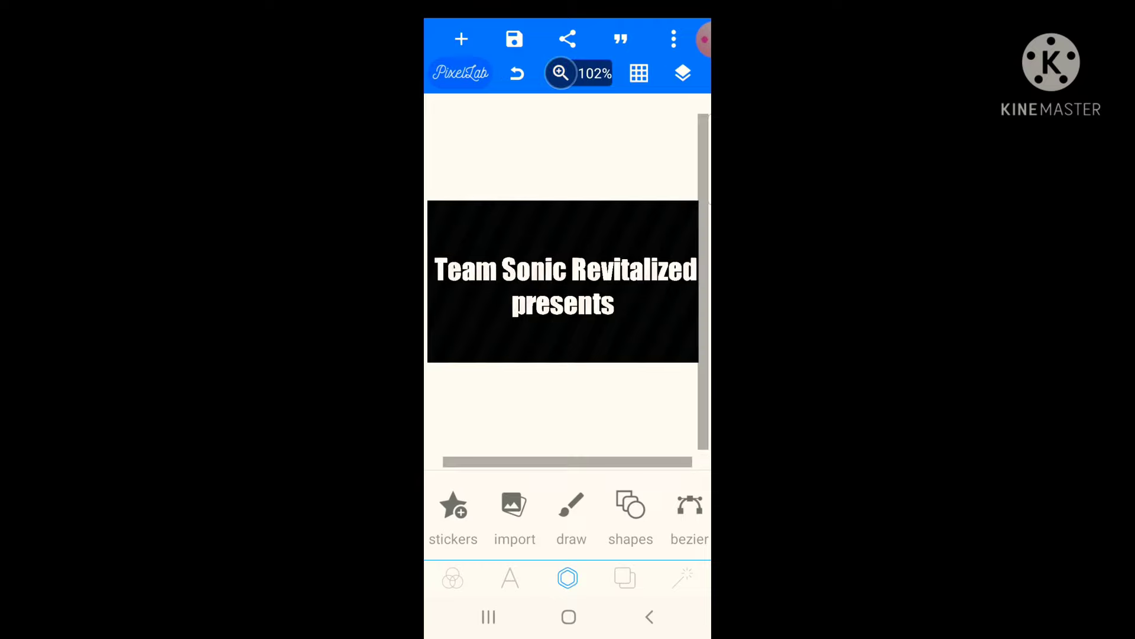
scroll(568, 282, "down", 1)
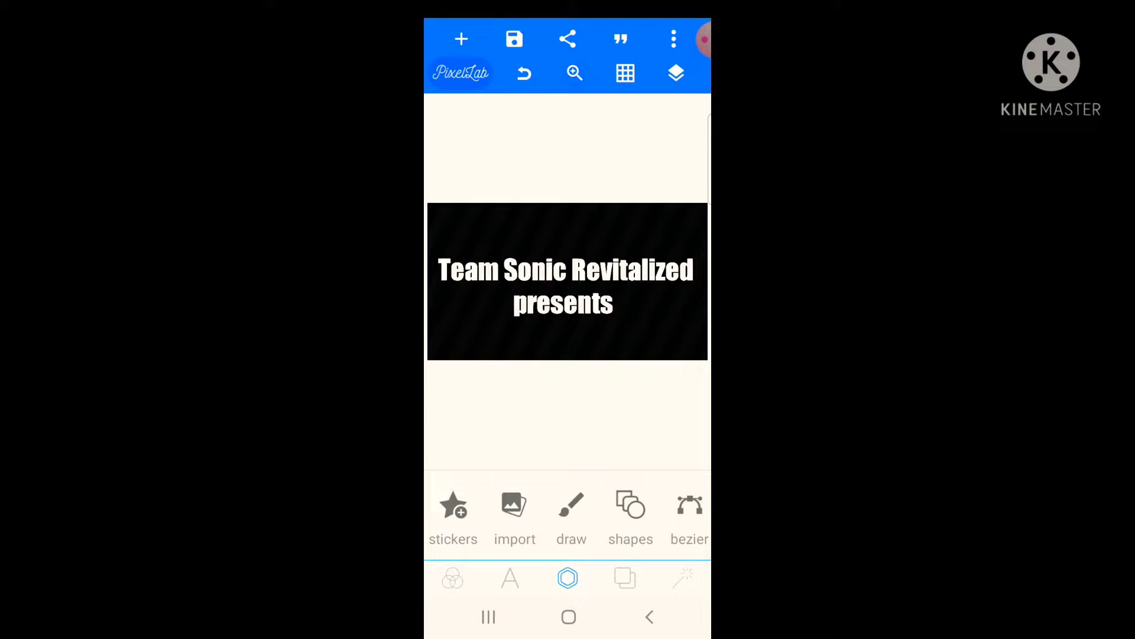
Abandon the bezier curve path and confirm the cancellation
left_click_drag(656, 515, 596, 514)
left_click(628, 504)
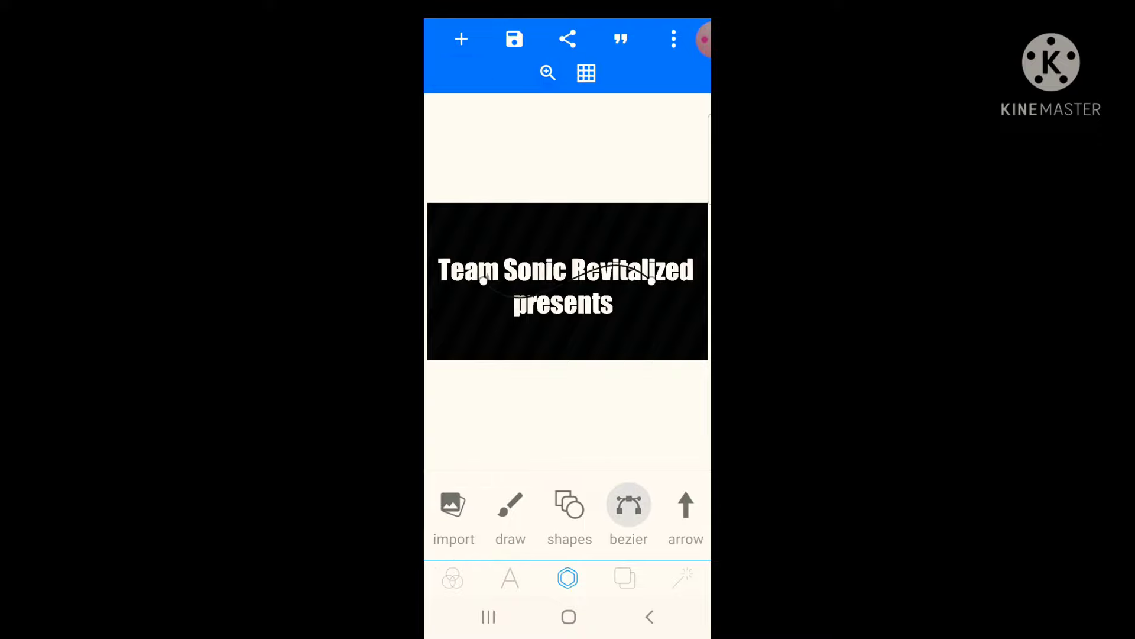
left_click(690, 565)
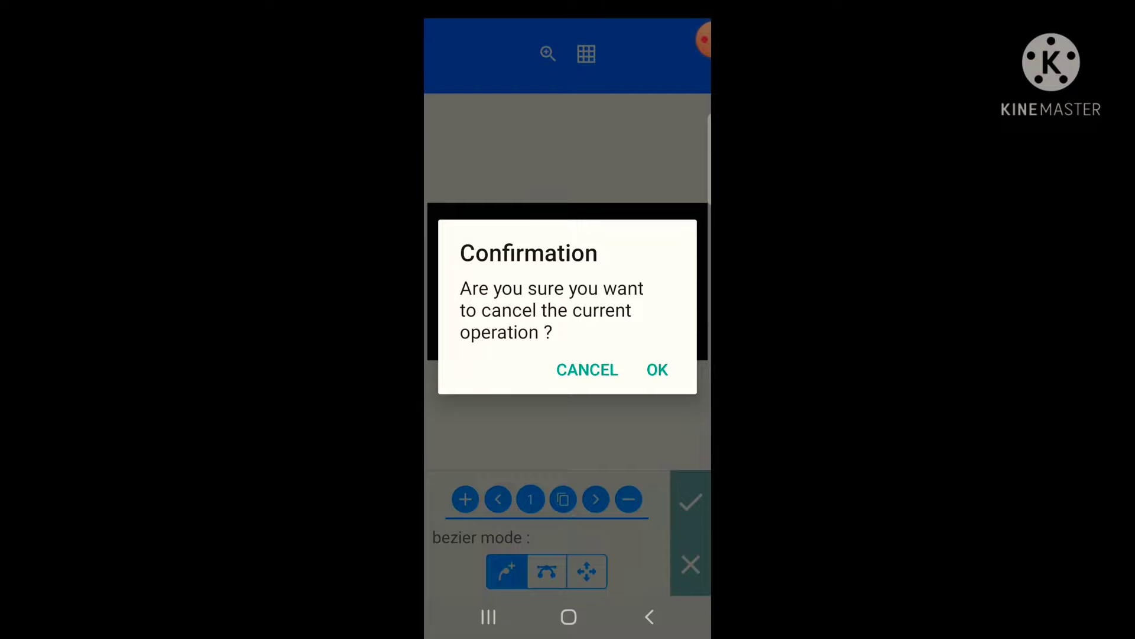
left_click(658, 369)
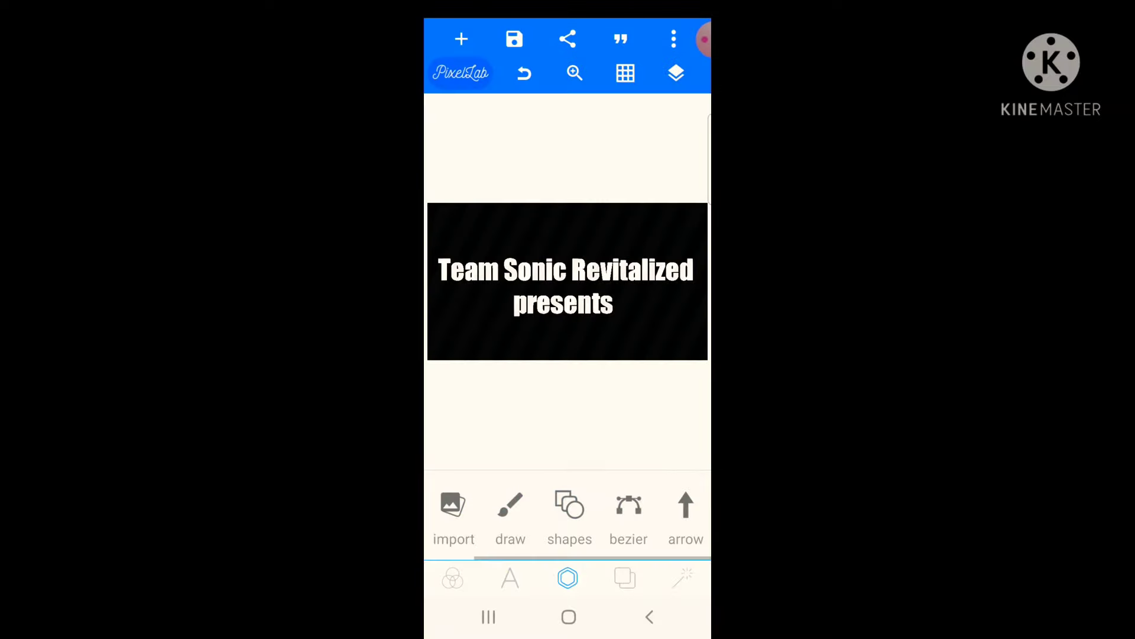
left_click_drag(511, 515, 571, 514)
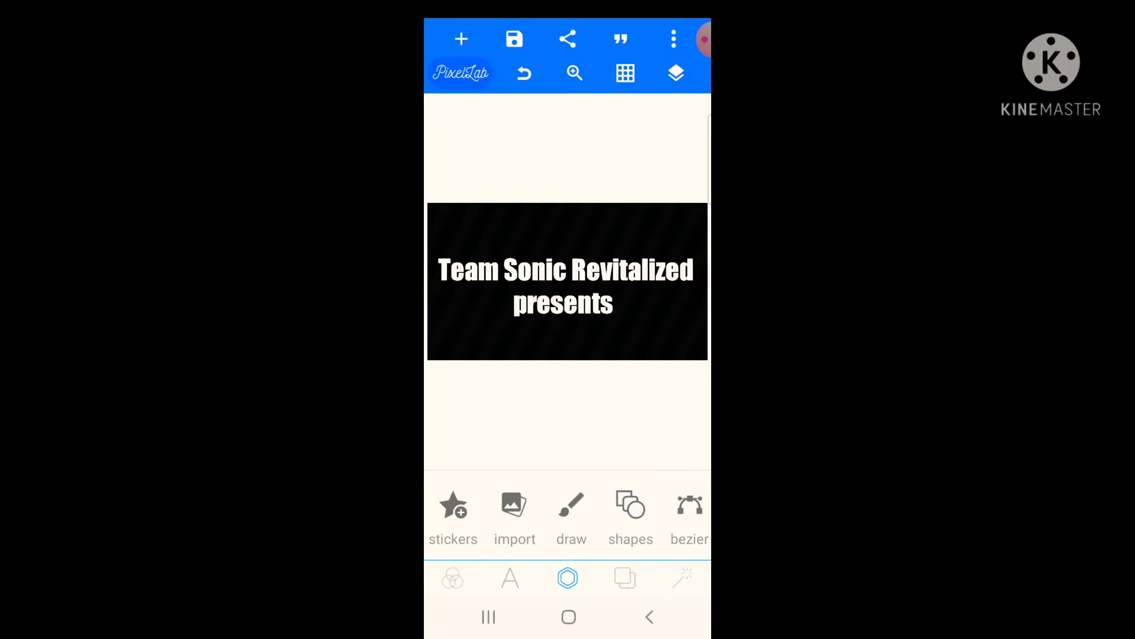
Preview lightbulb and emoji stickers, discard them, view image options, then leave PixelLab
left_click(453, 515)
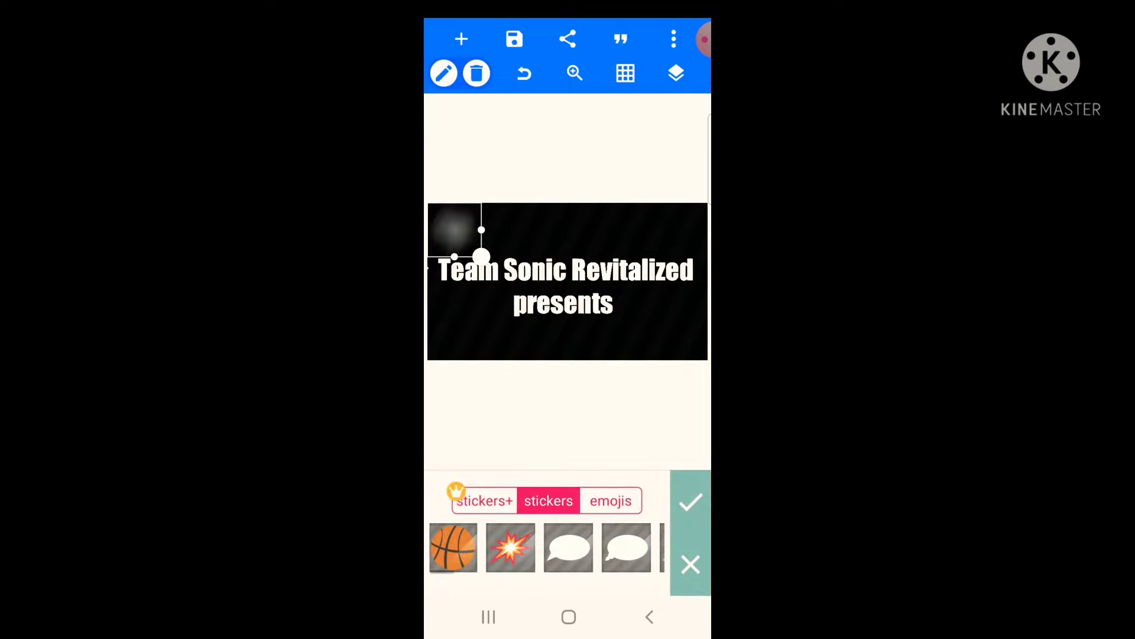
left_click_drag(621, 548, 506, 548)
mouse_move(576, 547)
left_mouse_down()
mouse_move(535, 548)
mouse_move(604, 548)
mouse_move(461, 548)
left_mouse_up()
left_click(516, 547)
left_click(610, 500)
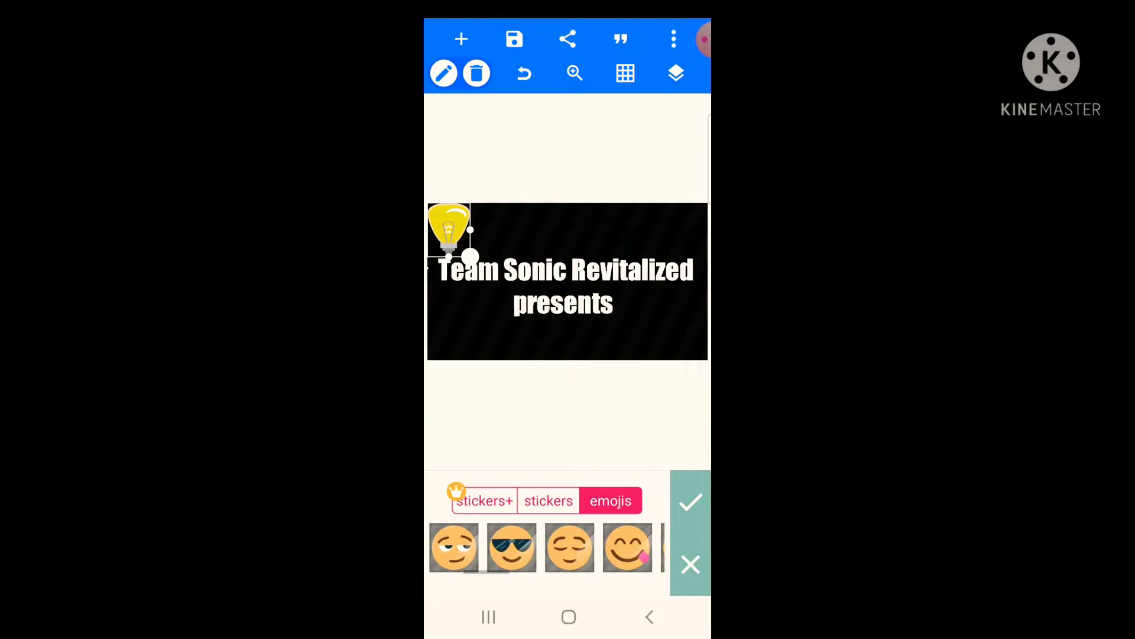
left_click_drag(630, 548, 461, 548)
left_click(690, 564)
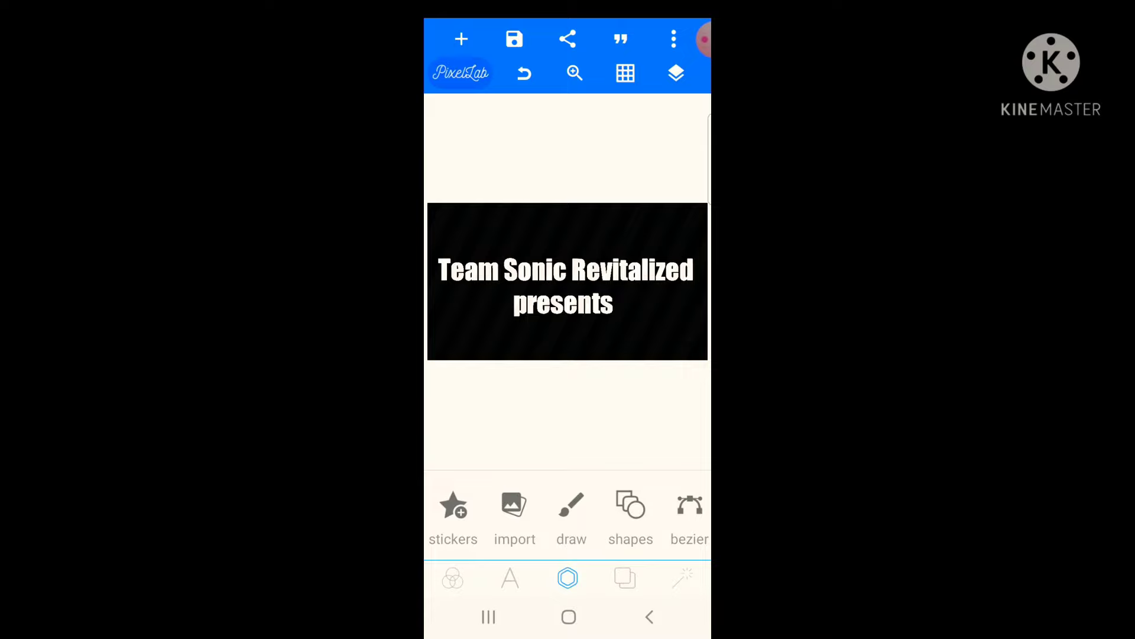
left_click(625, 577)
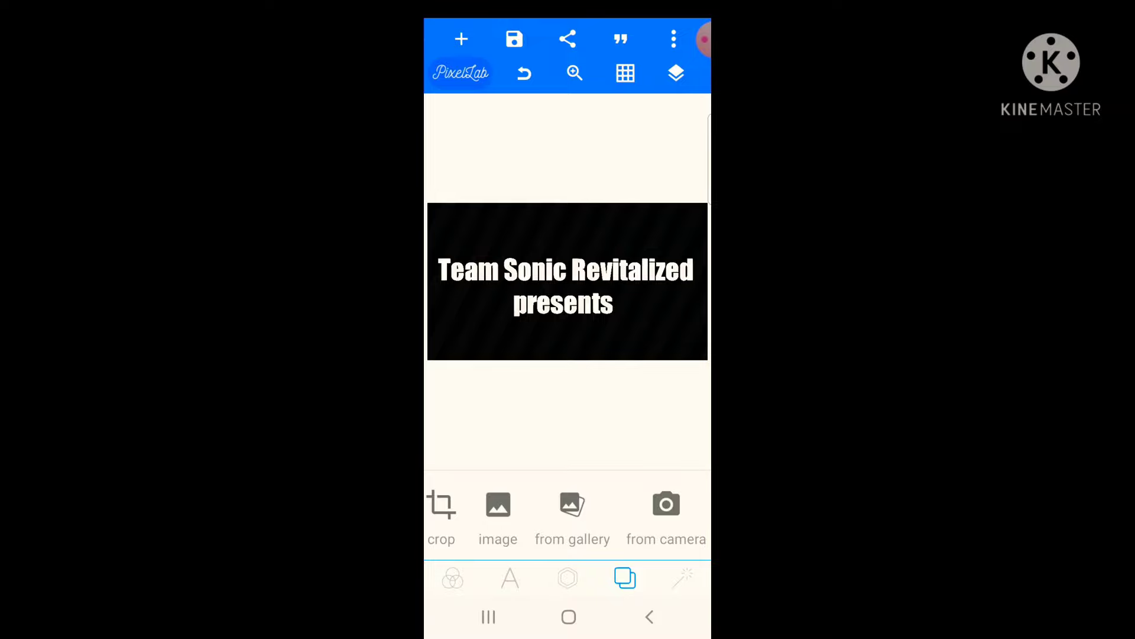
left_click(569, 617)
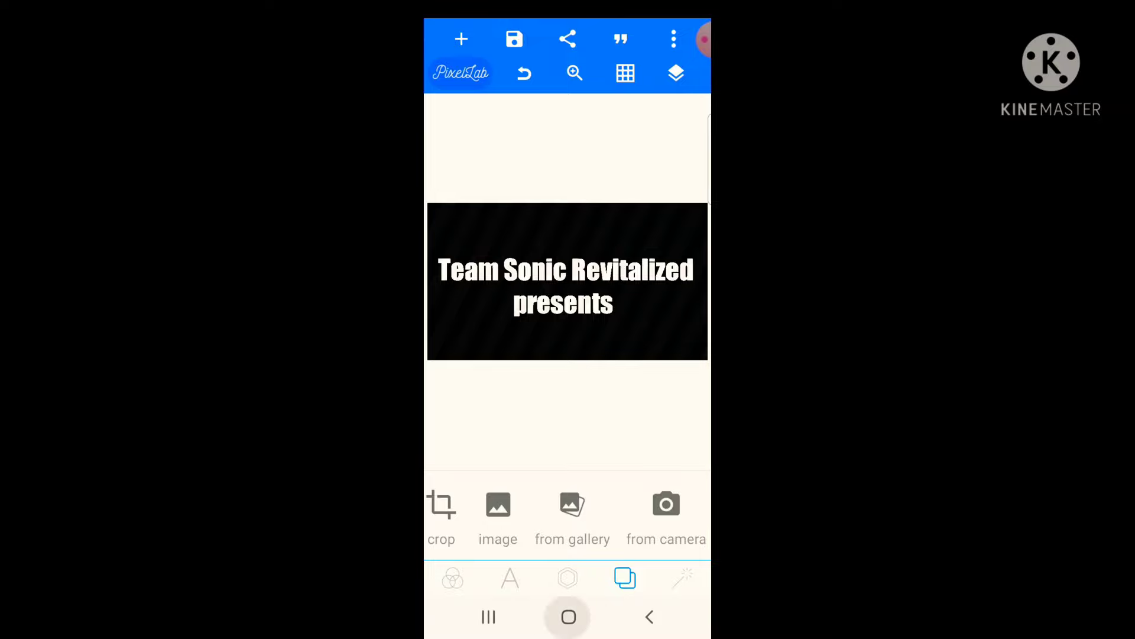
left_click_drag(498, 355, 675, 355)
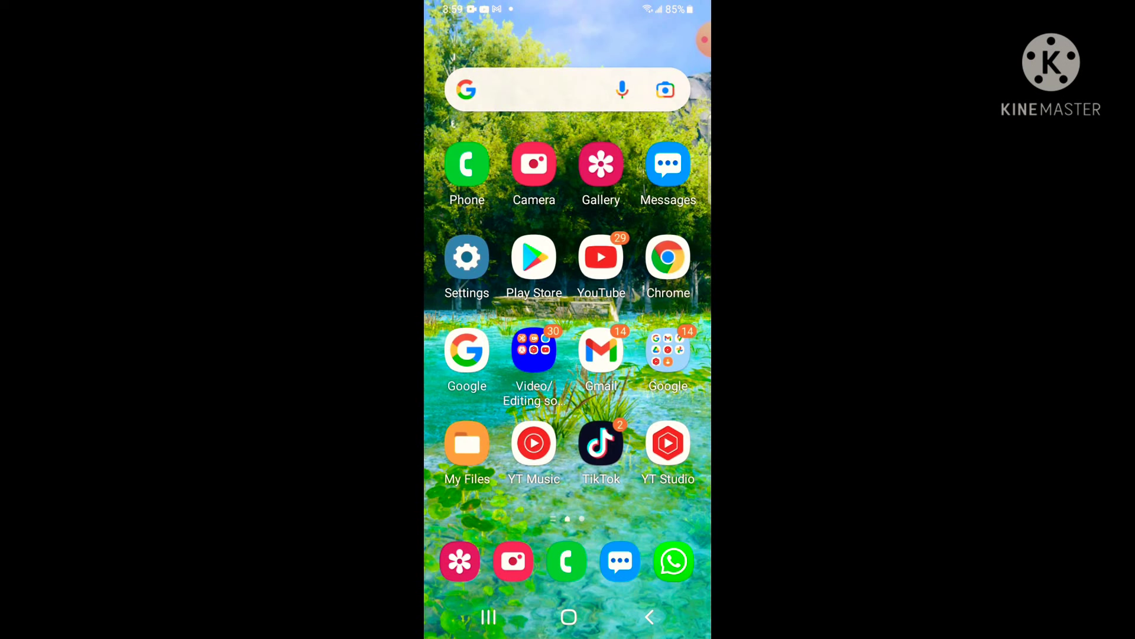
left_click(535, 351)
Rerun the 'youtube/mp3.com' Google search and open the YT5s.com converter result
left_click(467, 350)
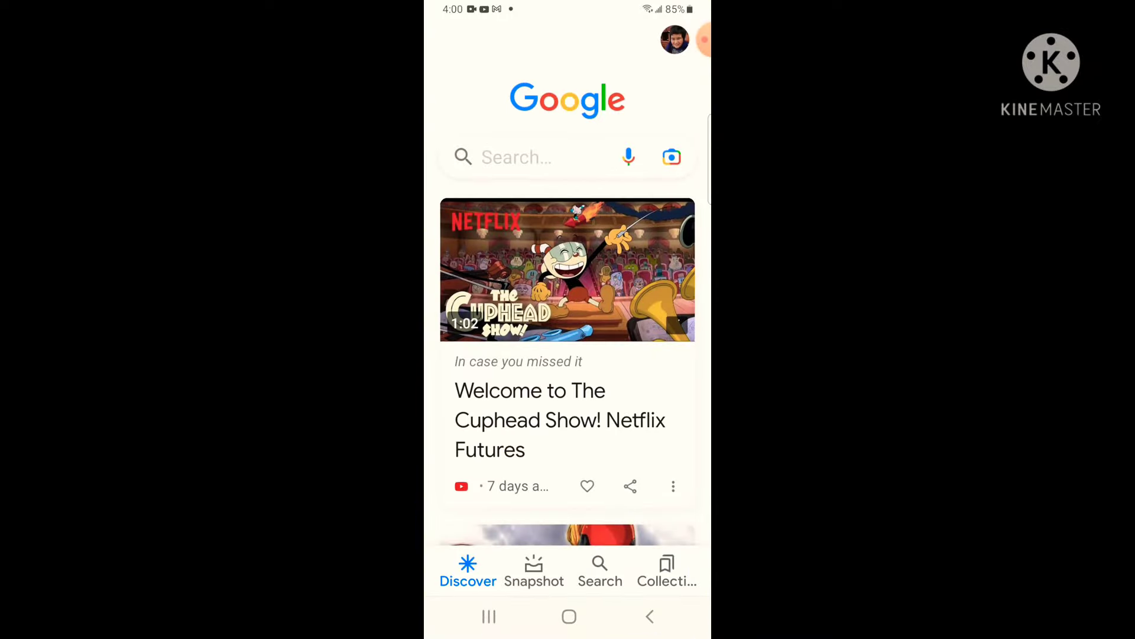
left_click(533, 158)
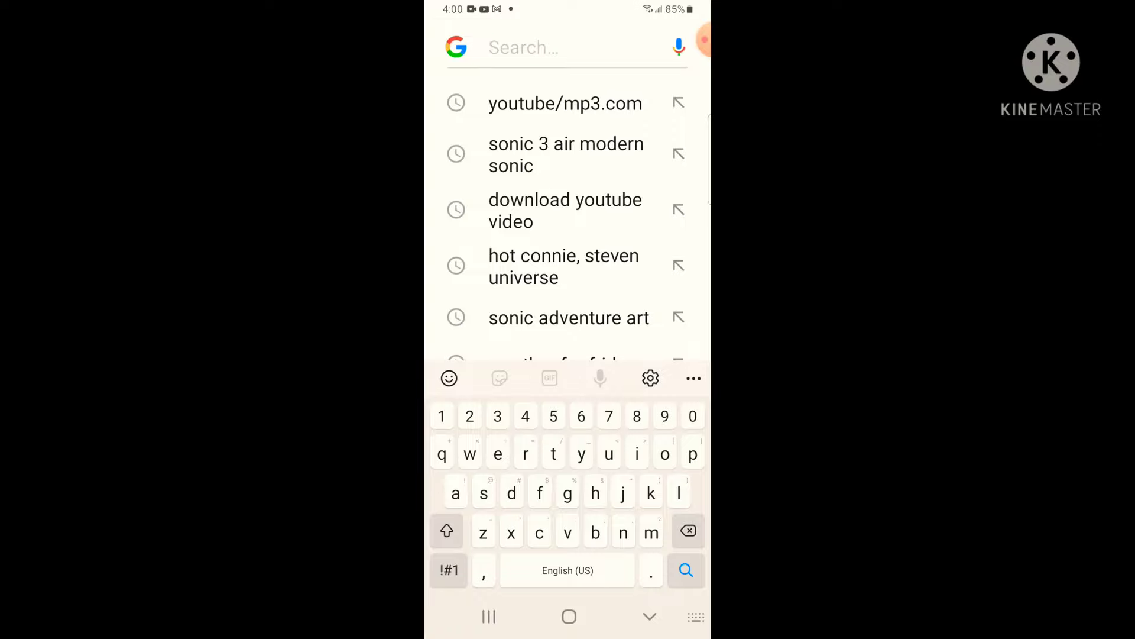
left_click(565, 103)
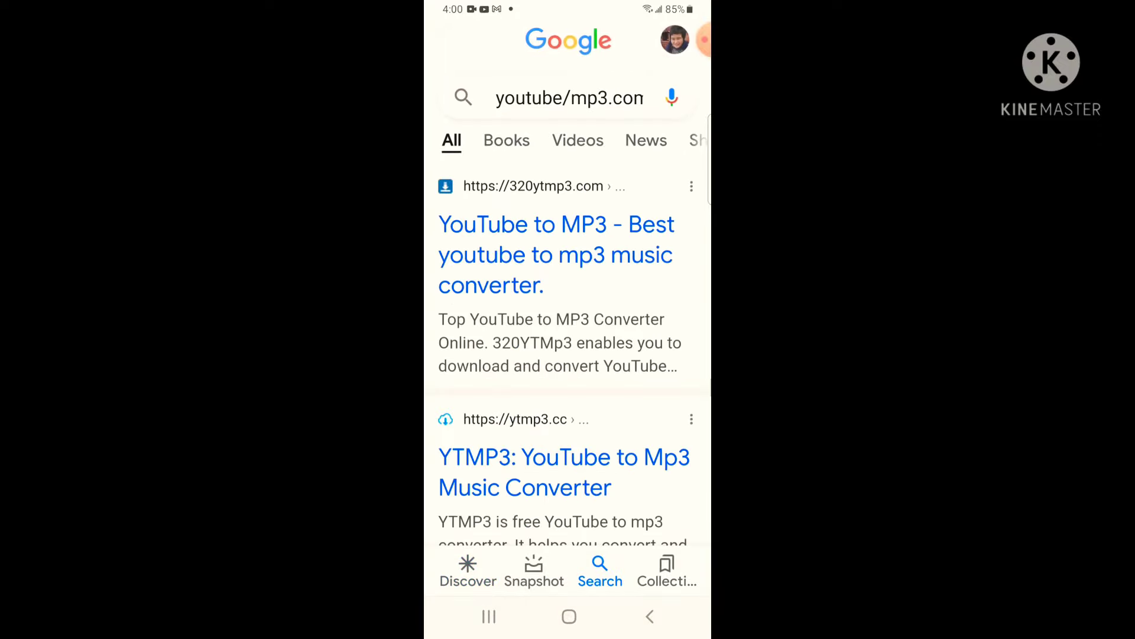
scroll(568, 356, "down", 5)
scroll(569, 355, "up", 3)
scroll(568, 356, "down", 2)
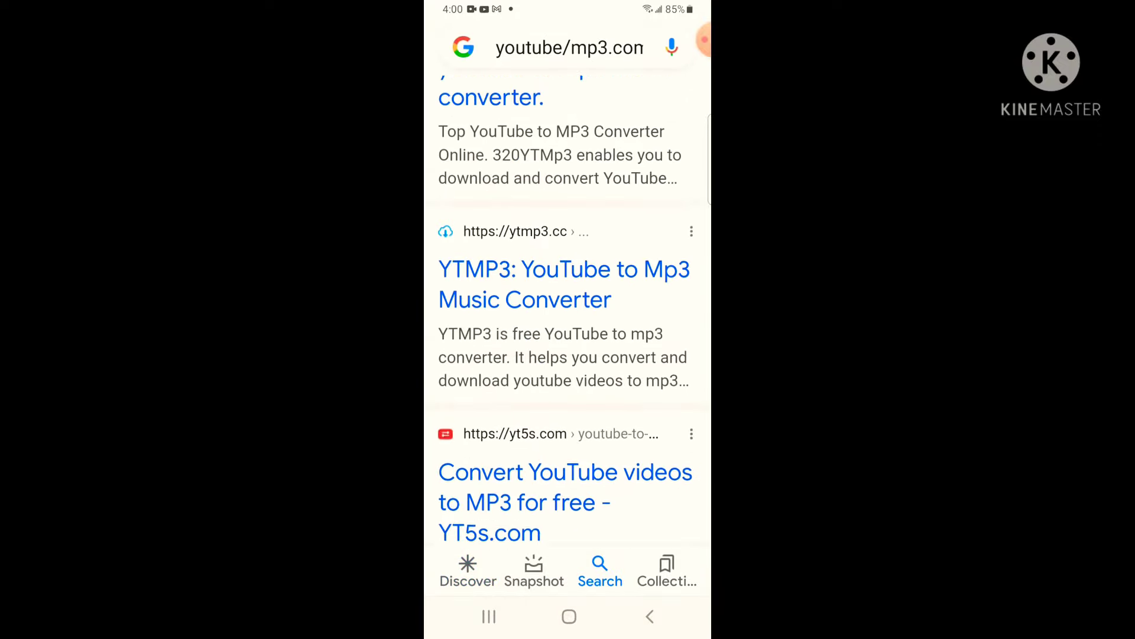
left_click(564, 455)
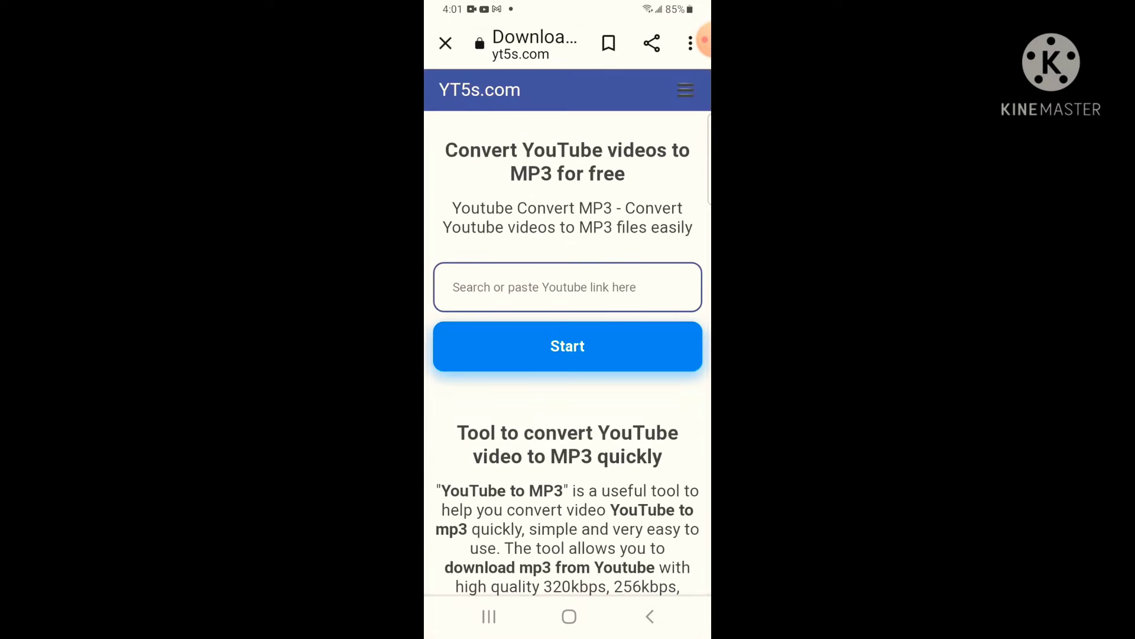
Open YouTube's 'Welcome to Station Square - Sonic Adventure [OST]' video
left_click(474, 286)
left_click(568, 616)
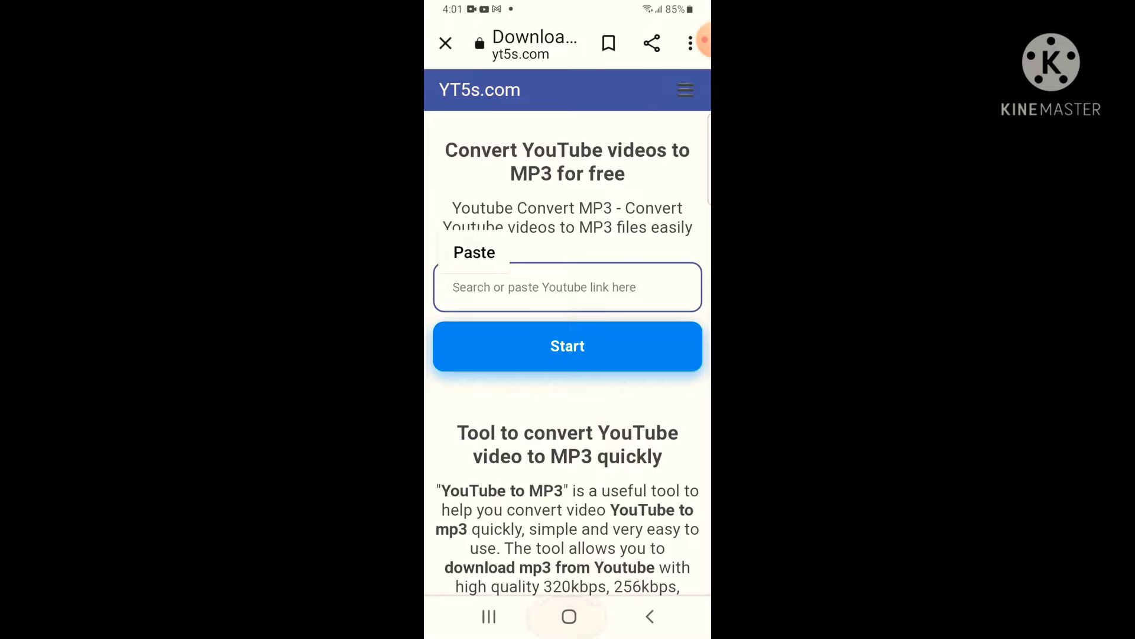
left_click(601, 258)
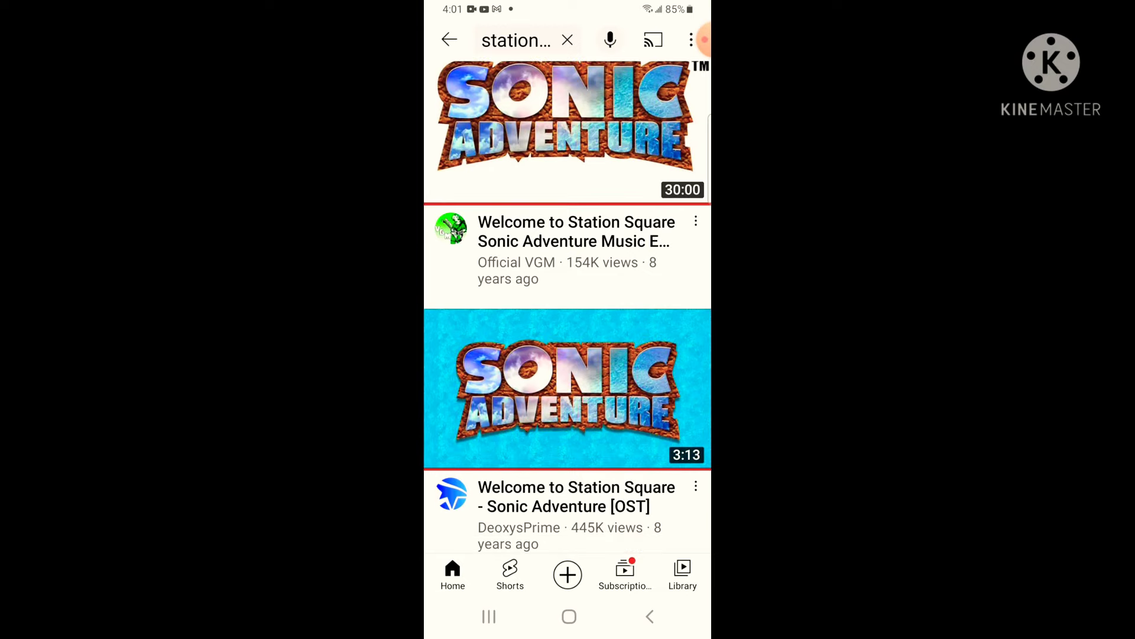
left_click(568, 382)
Pause the video, copy its link, and return to the YT5s.com page
left_click(568, 97)
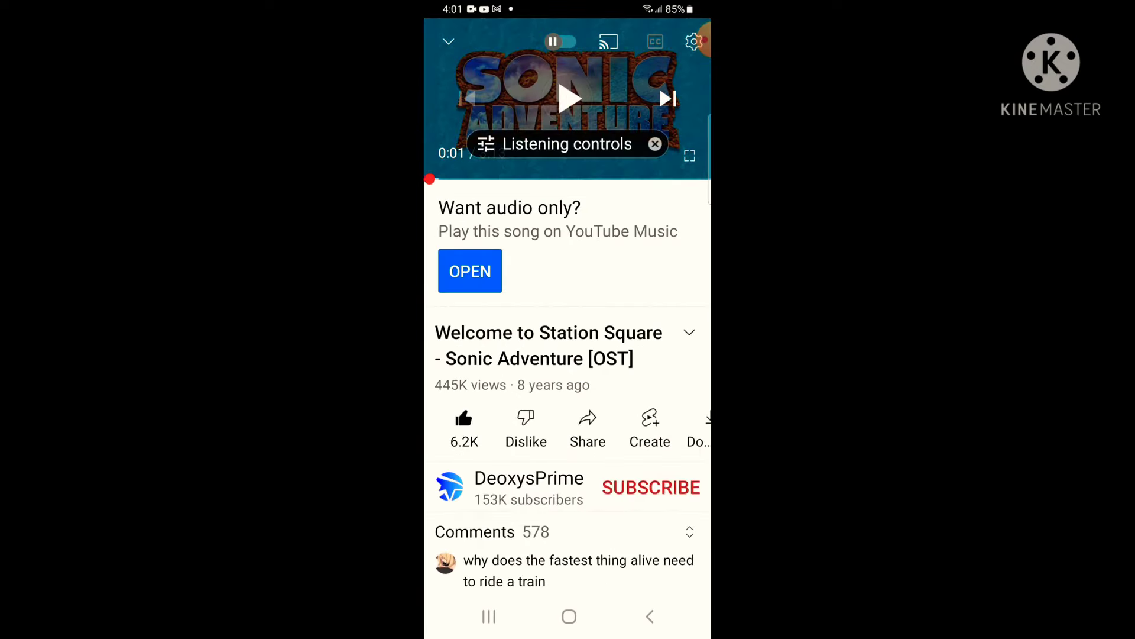
left_click(587, 426)
left_click(471, 297)
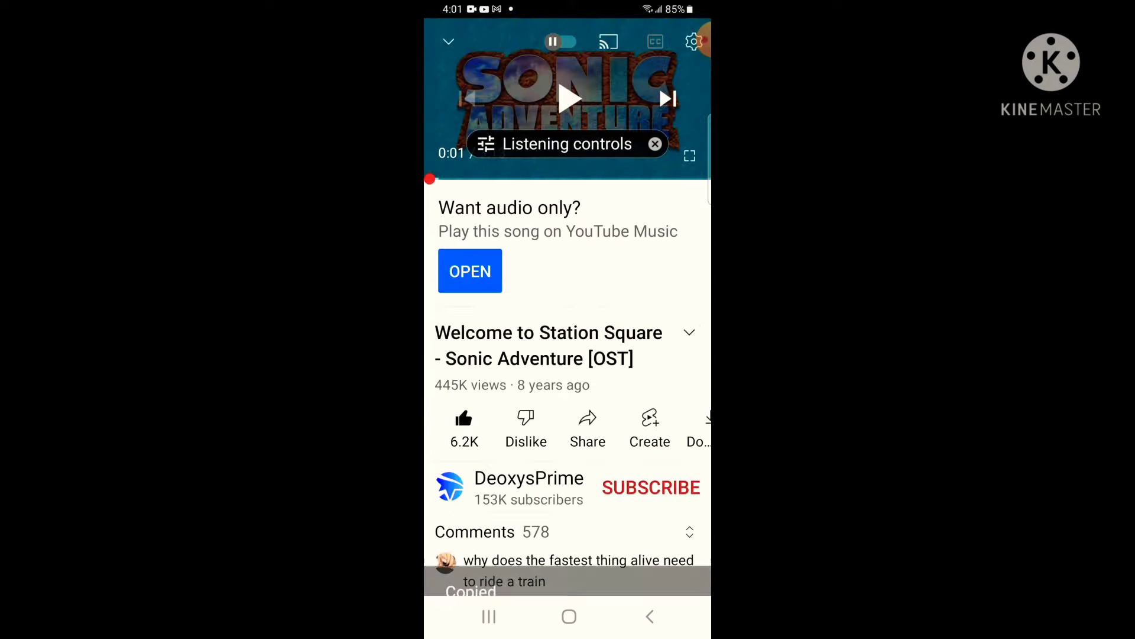
left_click(489, 615)
left_click(568, 258)
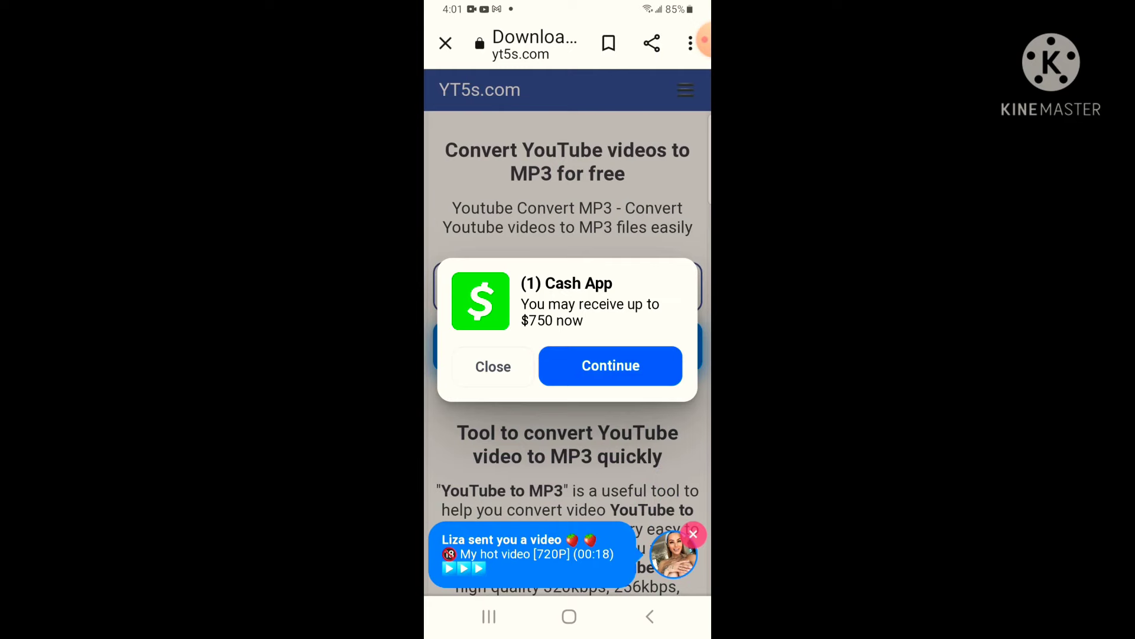
Paste the Station Square link, convert it to a 128kbps MP3, and download it
left_click(494, 366)
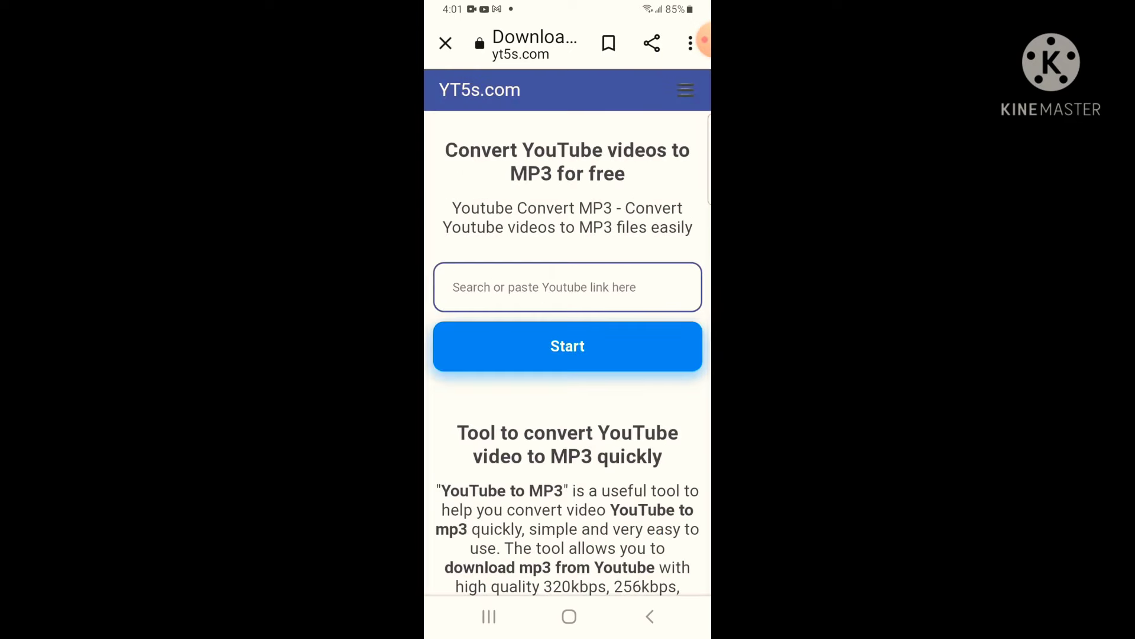
left_click(453, 286)
left_click(454, 250)
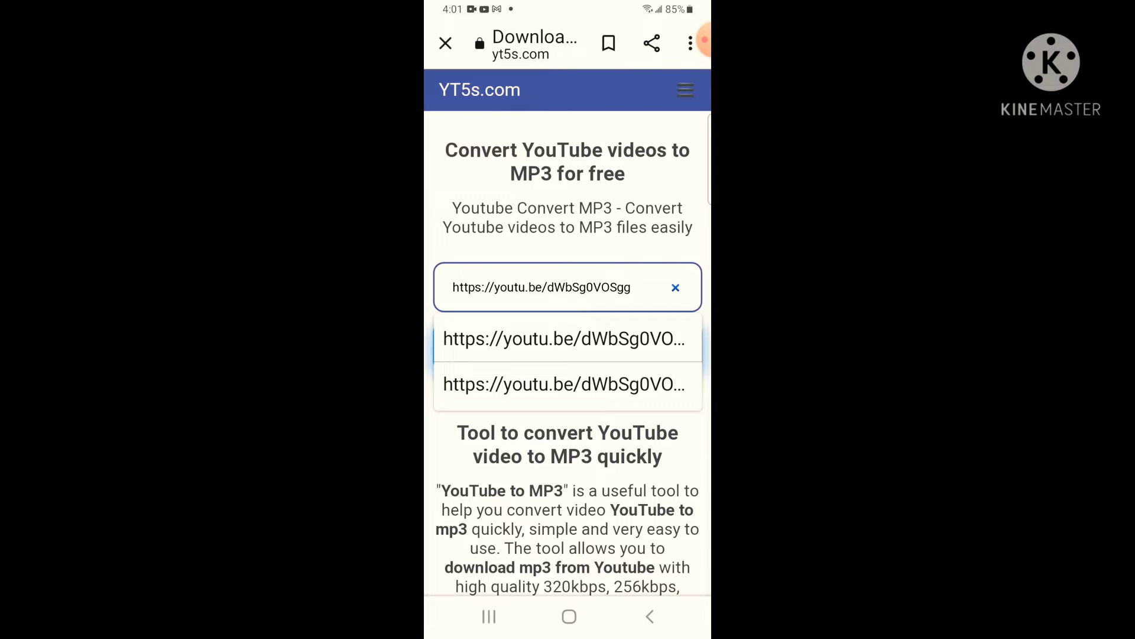
left_click(565, 337)
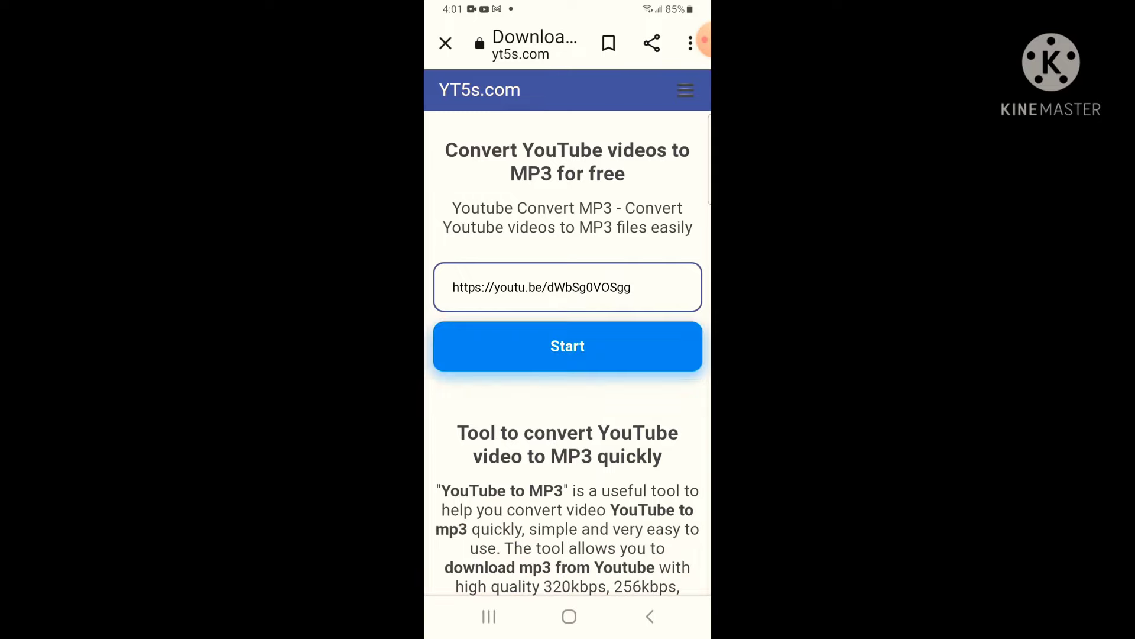
left_click(568, 344)
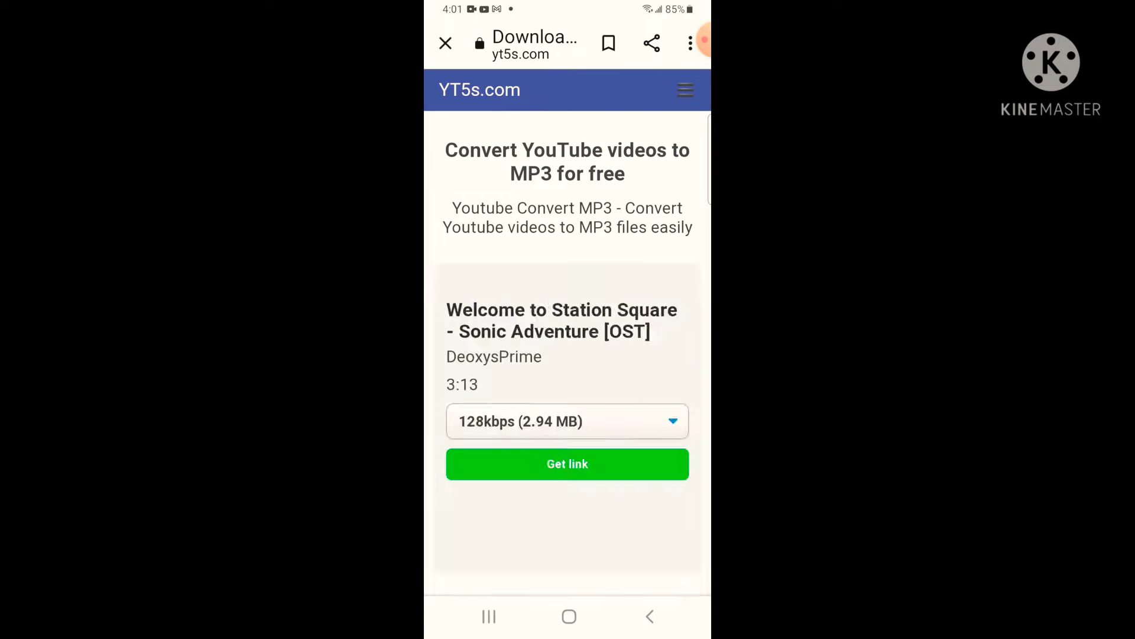
left_click(568, 329)
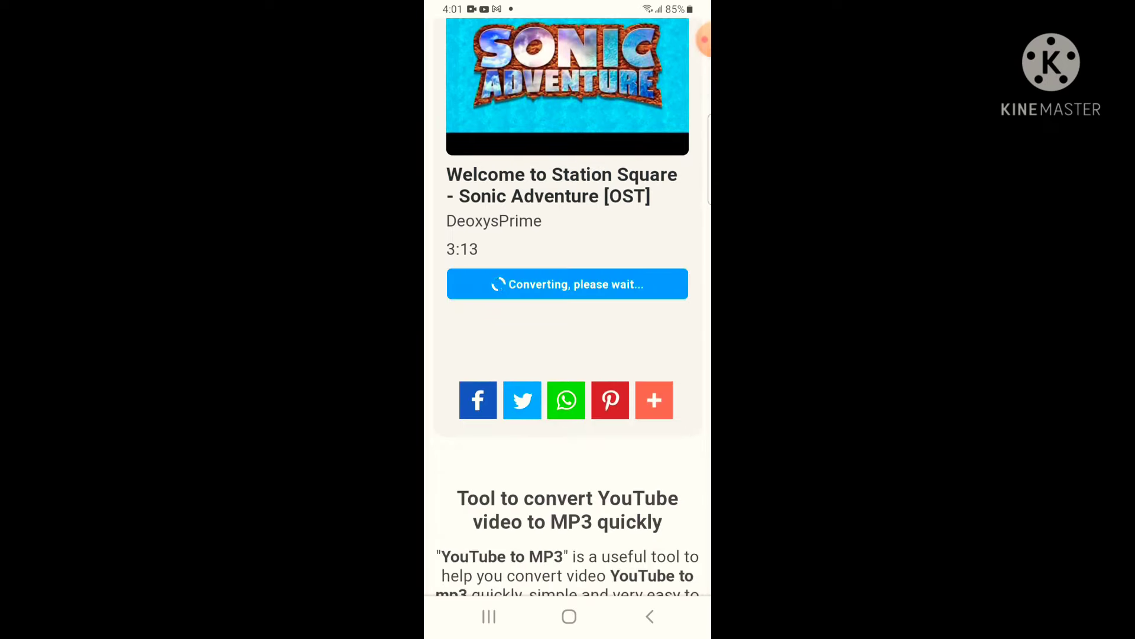
left_click(568, 283)
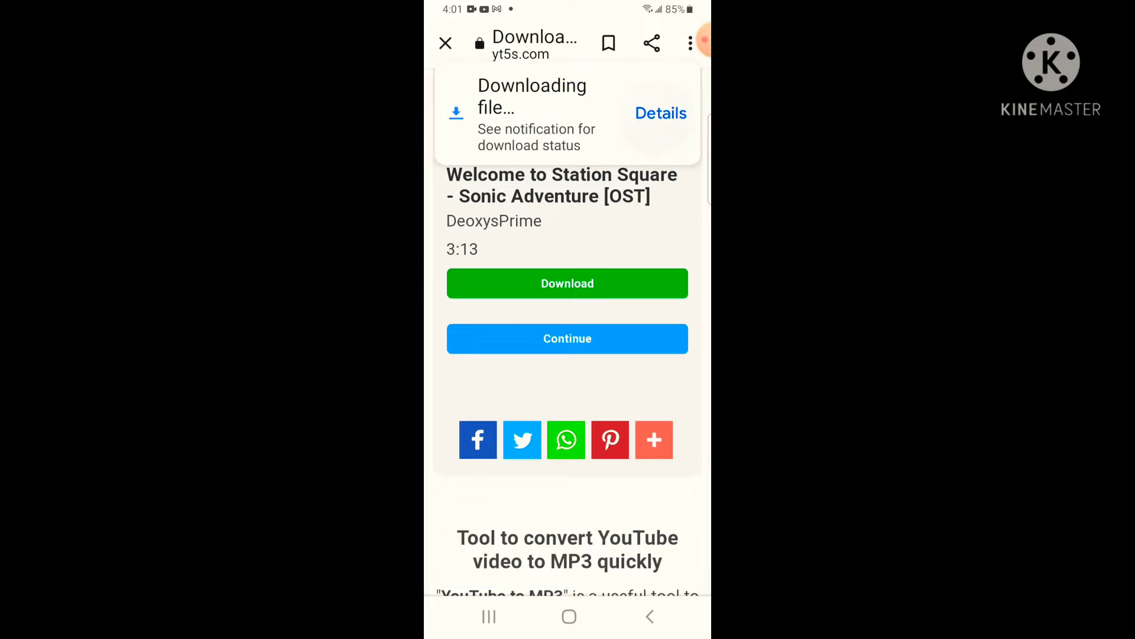
Play and pause the 3.09 MB Station Square MP3, then swipe Recents to YouTube
left_click(661, 112)
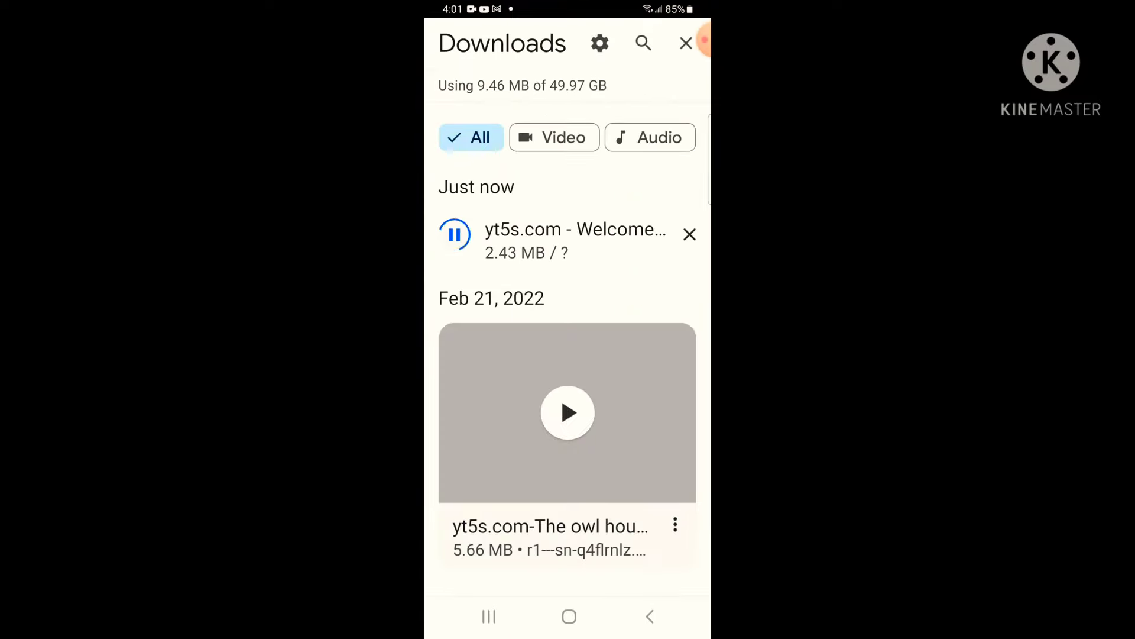
scroll(568, 329, "down", 1)
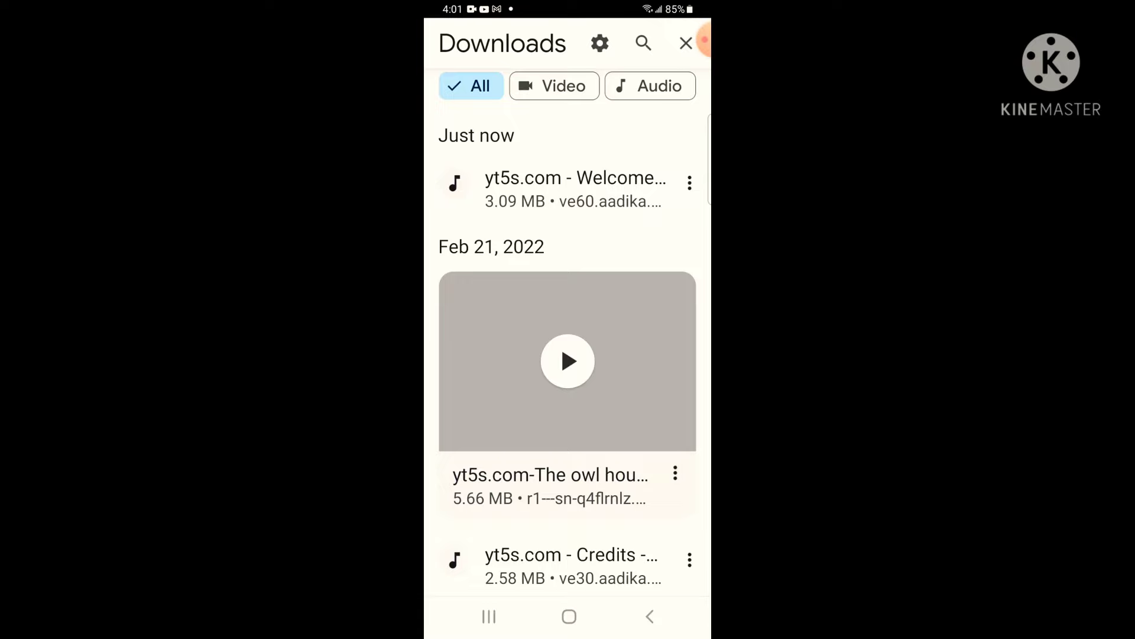
key("XF86AudioRaiseVolume")
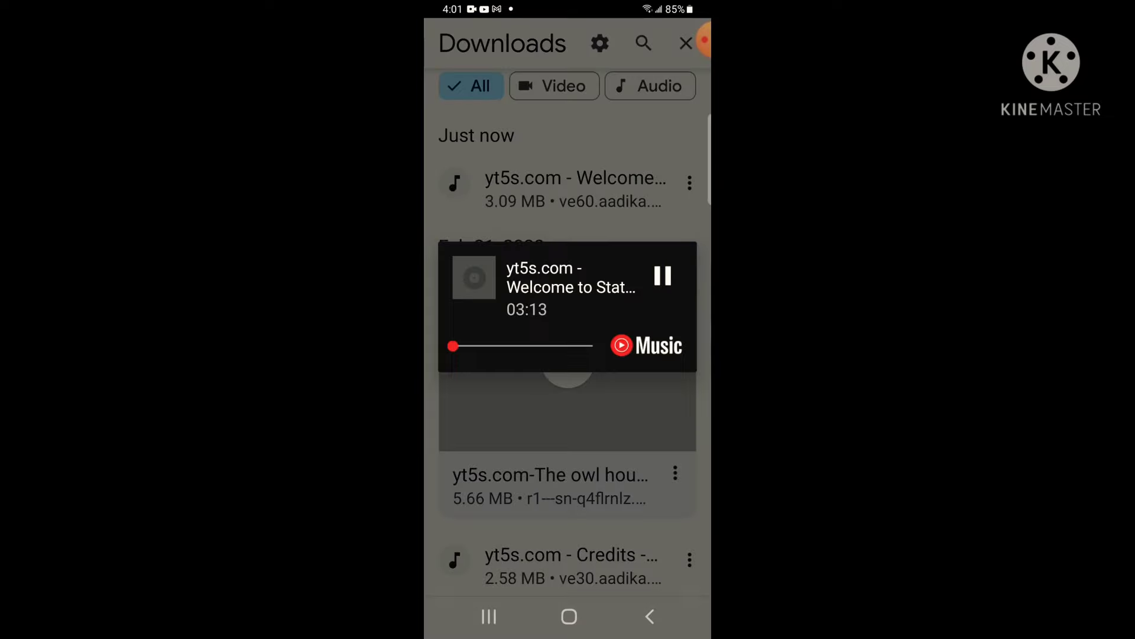
left_click(663, 276)
left_click(489, 617)
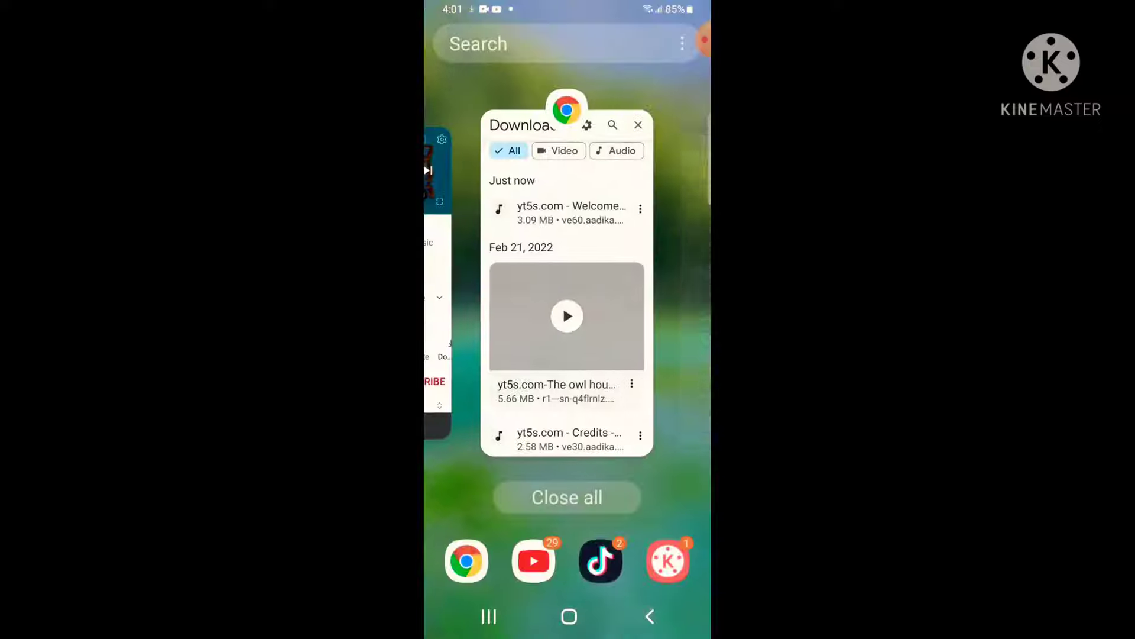
left_click_drag(514, 293, 675, 293)
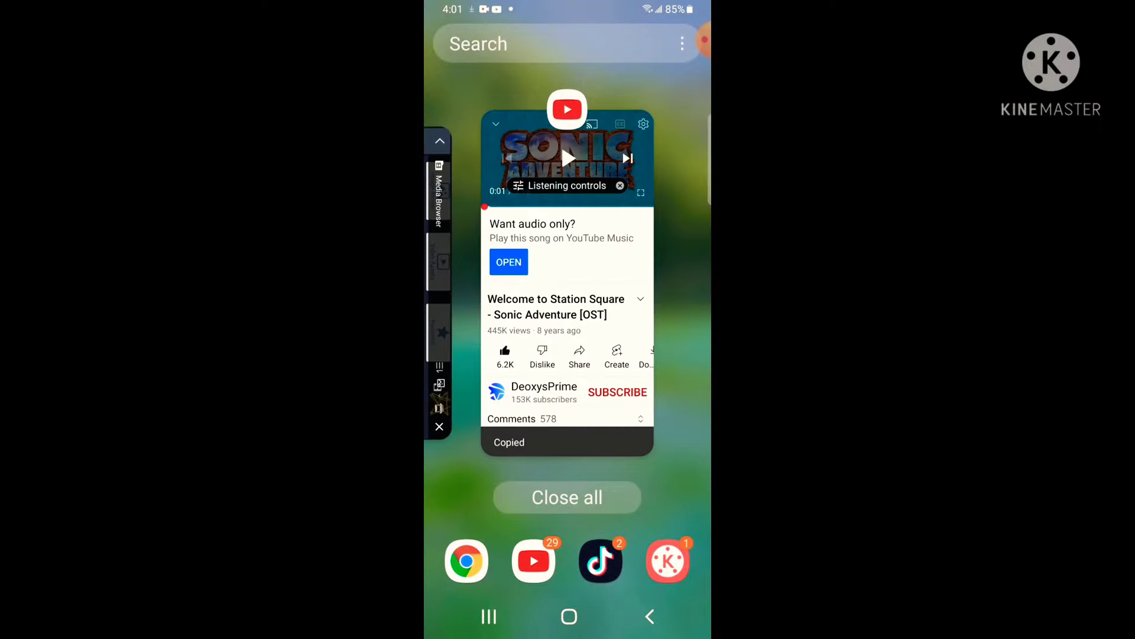